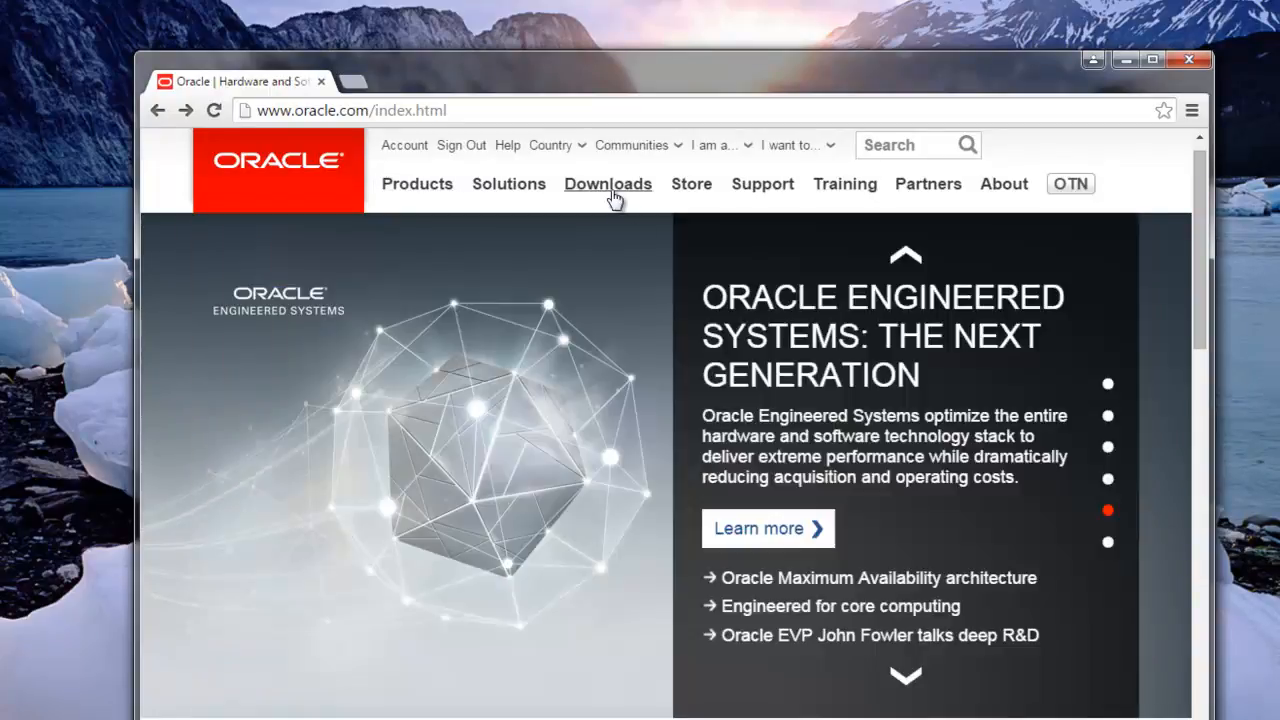
Open the Oracle SQL Developer 4.0.3 download page on the Oracle site and accept the OTN License Agreement.
{"action": "mouse_move", "coordinate": [612, 192]}
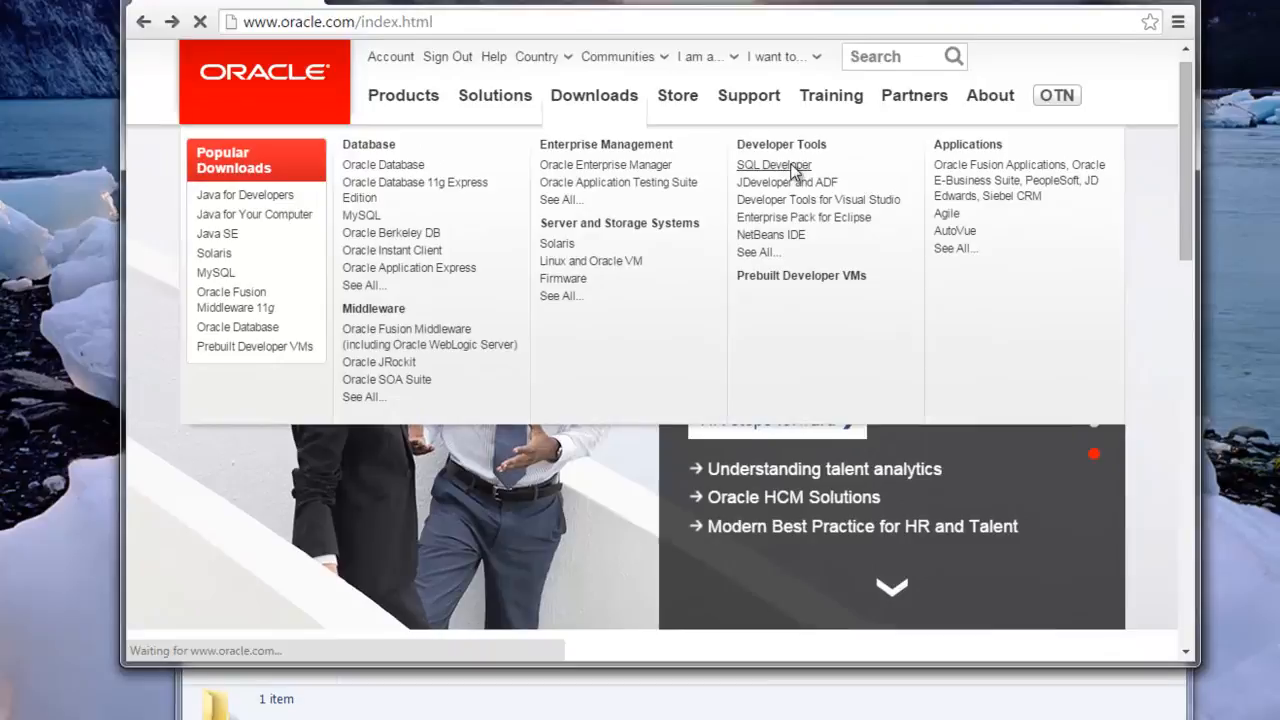
{"action": "left_click", "coordinate": [803, 256]}
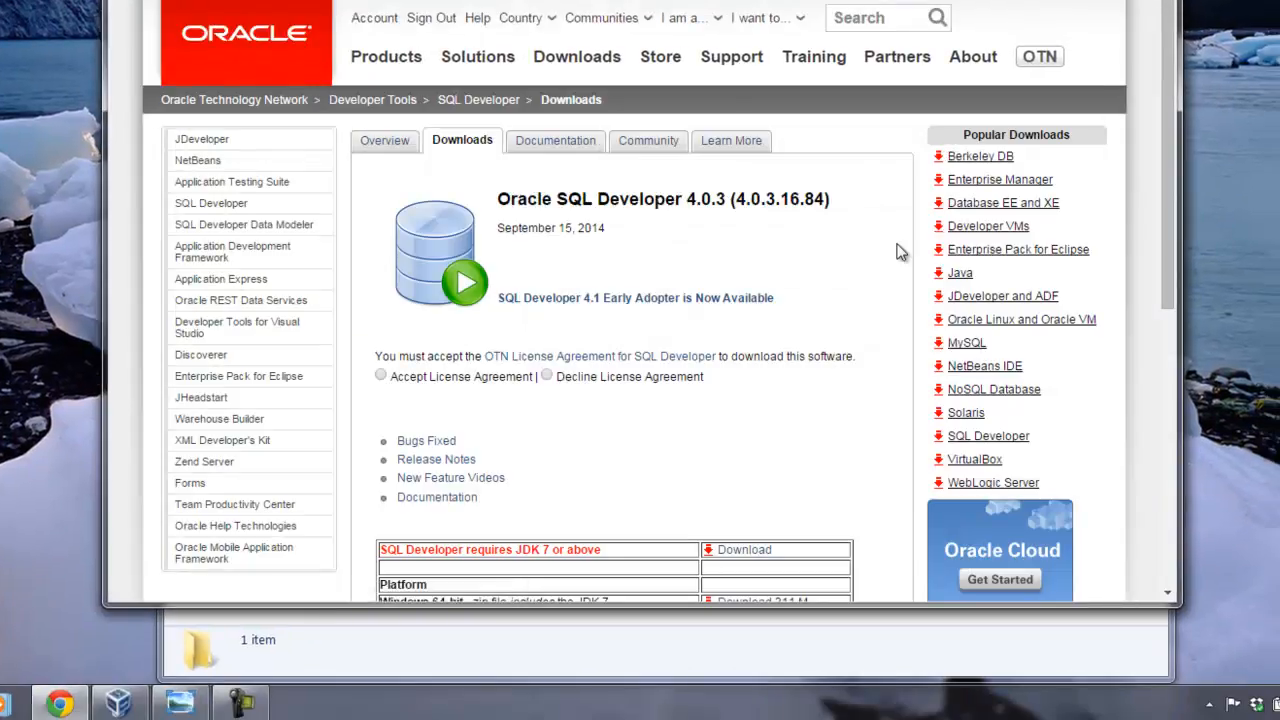
{"action": "scroll", "coordinate": [896, 252], "scroll_direction": "down", "scroll_amount": 1}
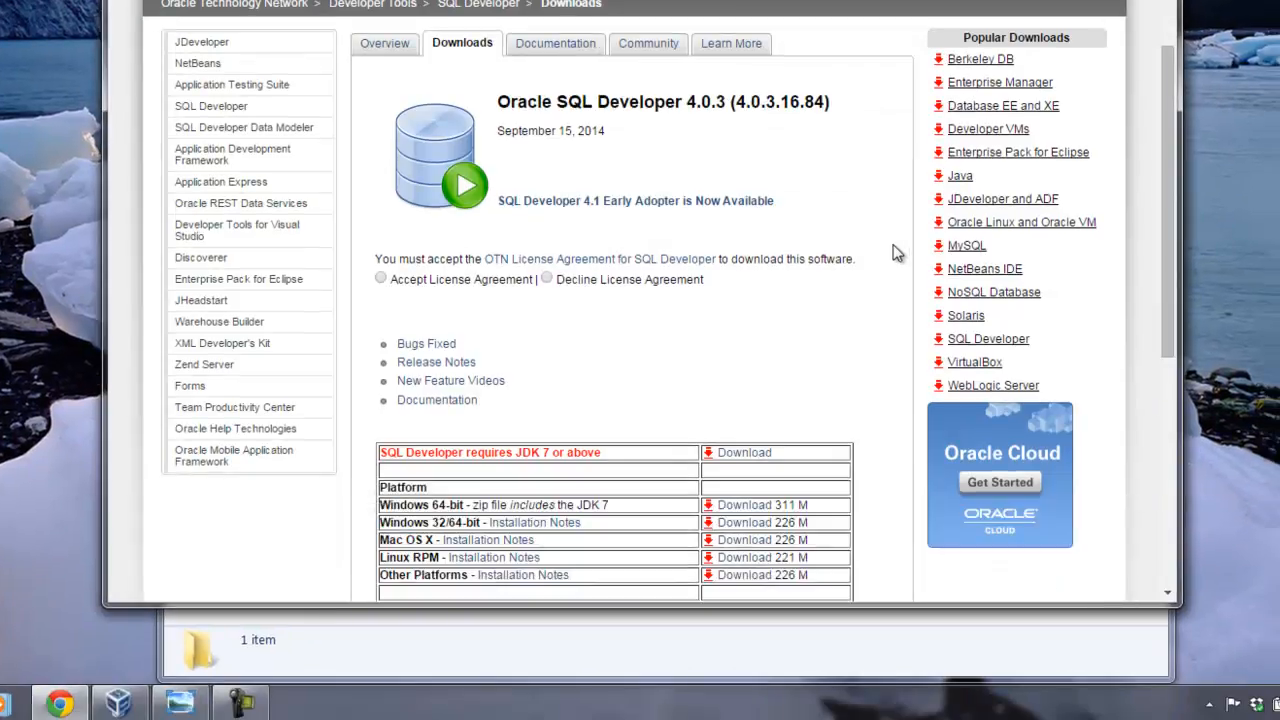
{"action": "left_click", "coordinate": [383, 280]}
{"action": "scroll", "coordinate": [777, 300], "scroll_direction": "down", "scroll_amount": 1}
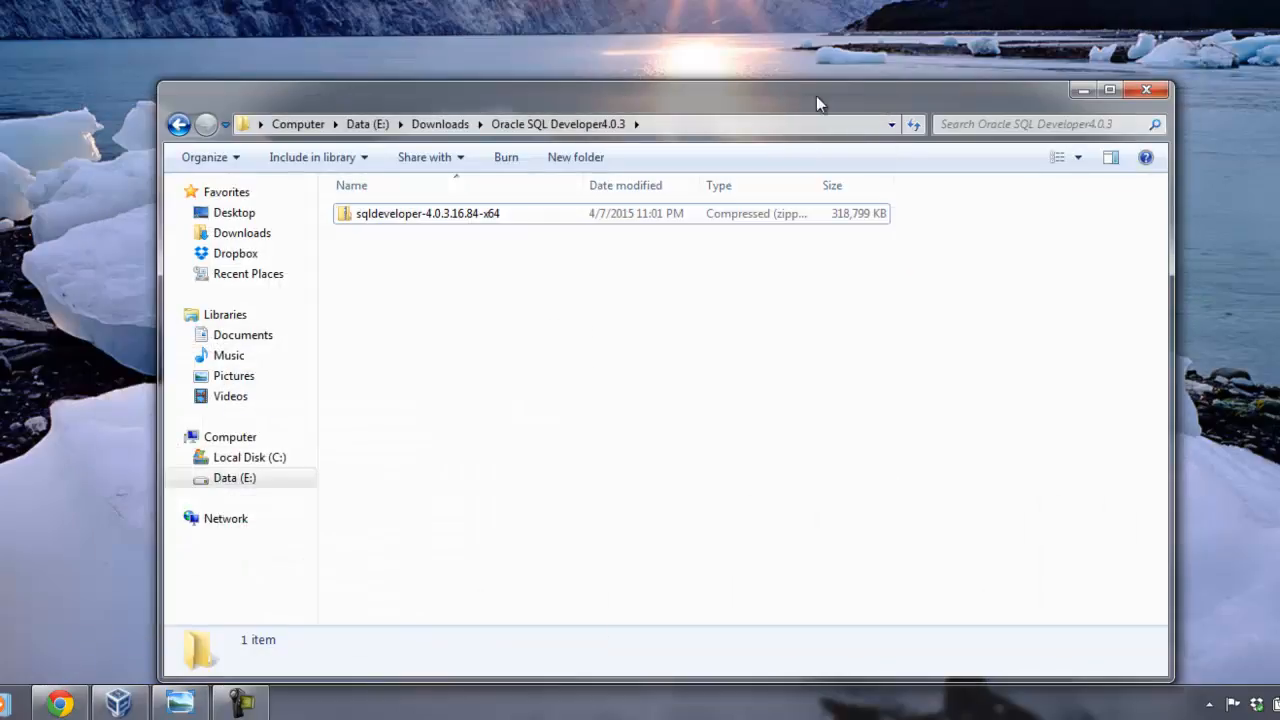
Extract the sqldeveloper-4.0.3.16.84-x64 zip into E:\Downloads\Oracle SQL Developer4.0.3\sqldeveloper-4.0.3.16.84-x64.
{"action": "left_click_drag", "start_coordinate": [597, 106], "coordinate": [593, 68]}
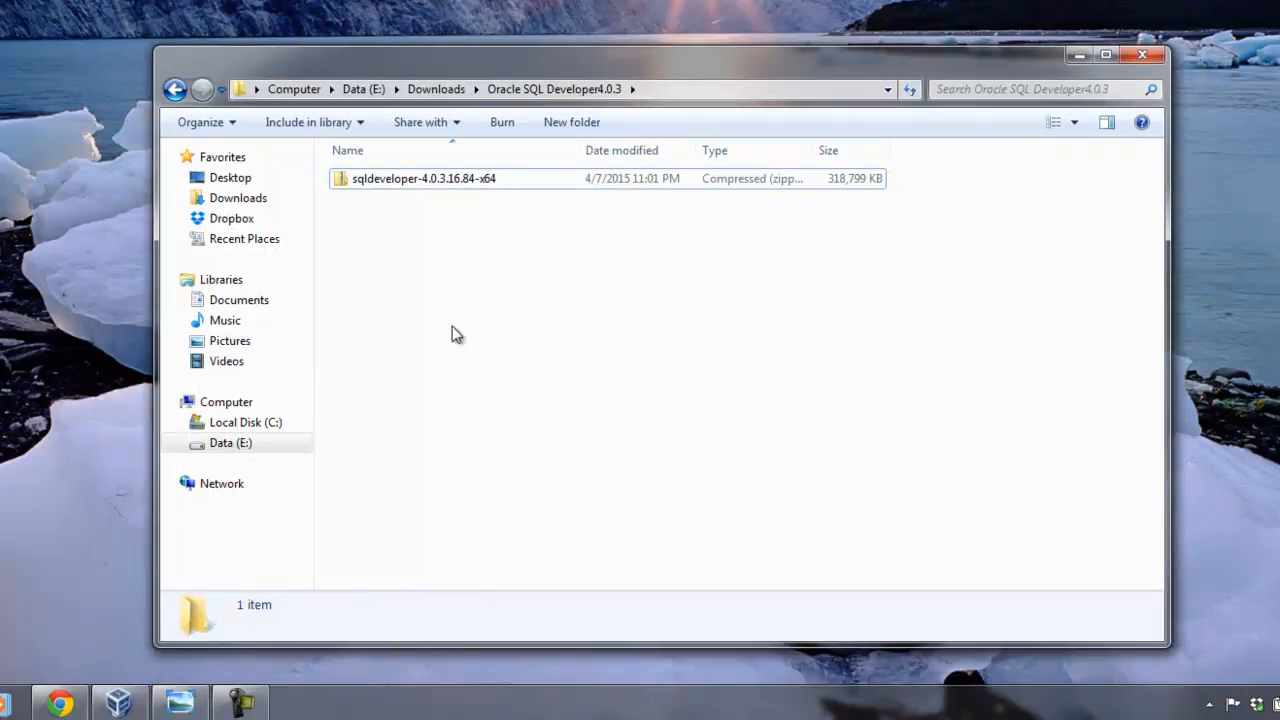
{"action": "right_click", "coordinate": [405, 180]}
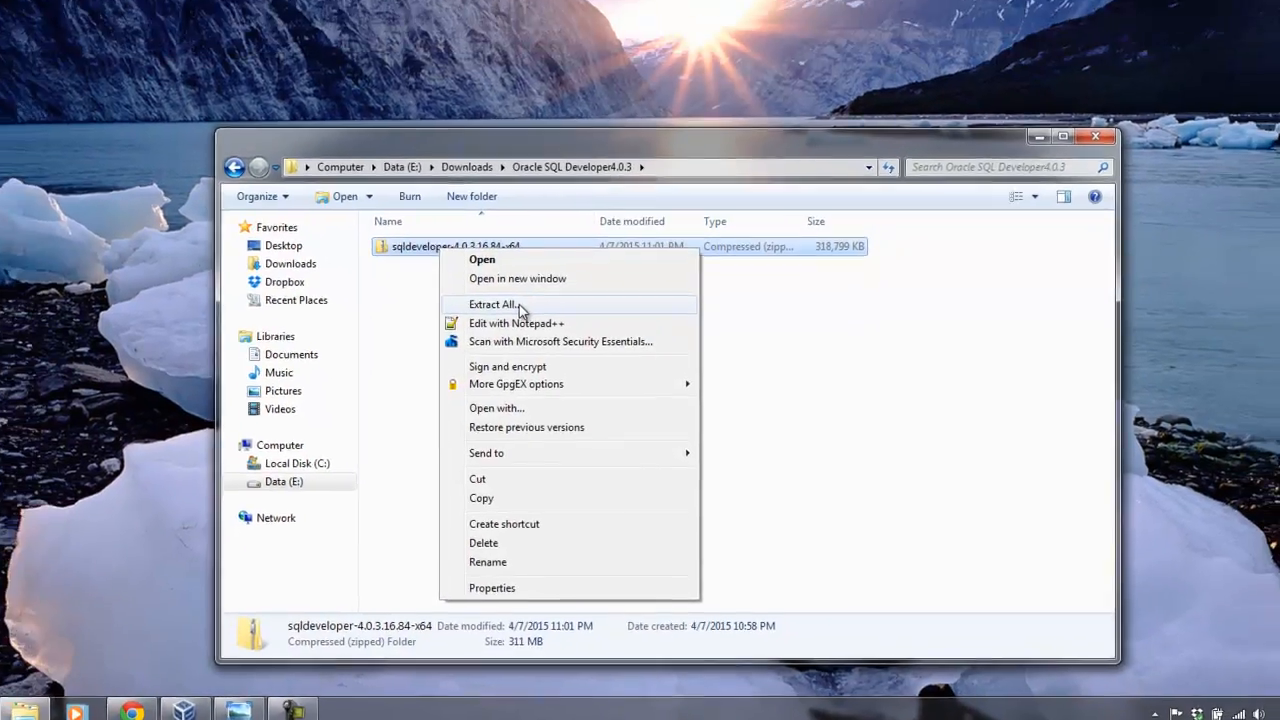
{"action": "left_click", "coordinate": [495, 246]}
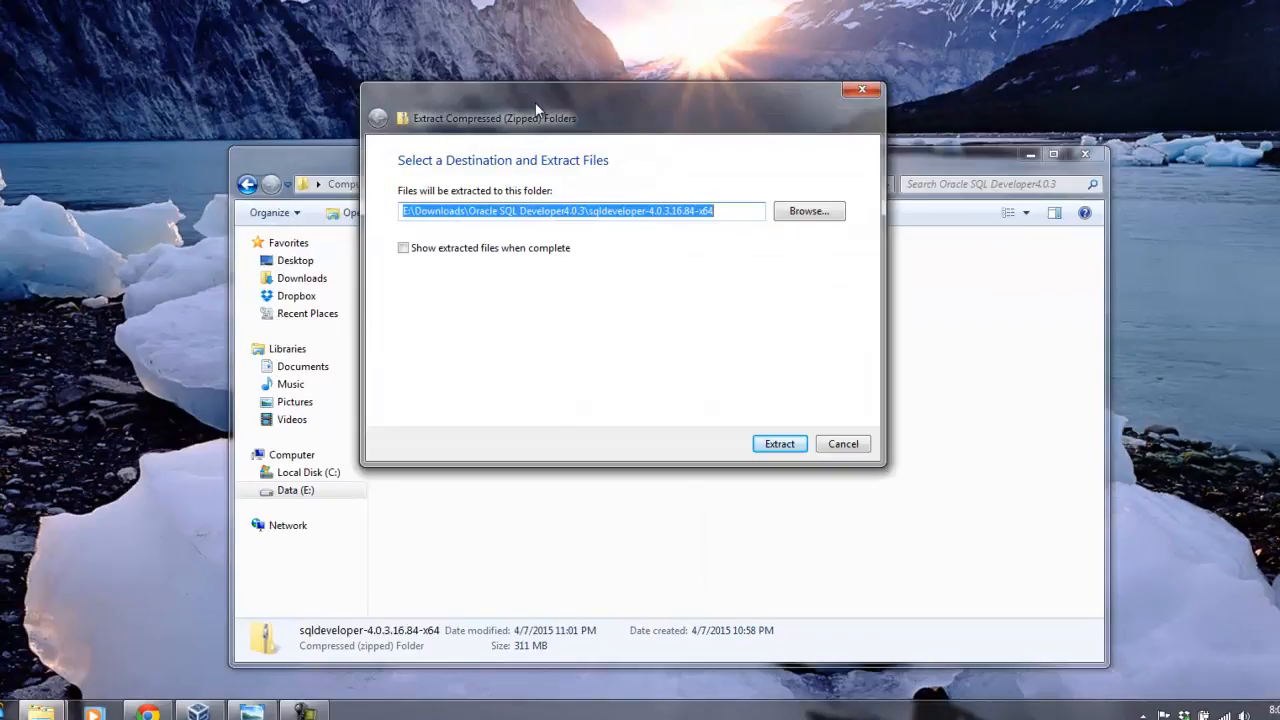
{"action": "left_click_drag", "start_coordinate": [559, 112], "coordinate": [708, 121]}
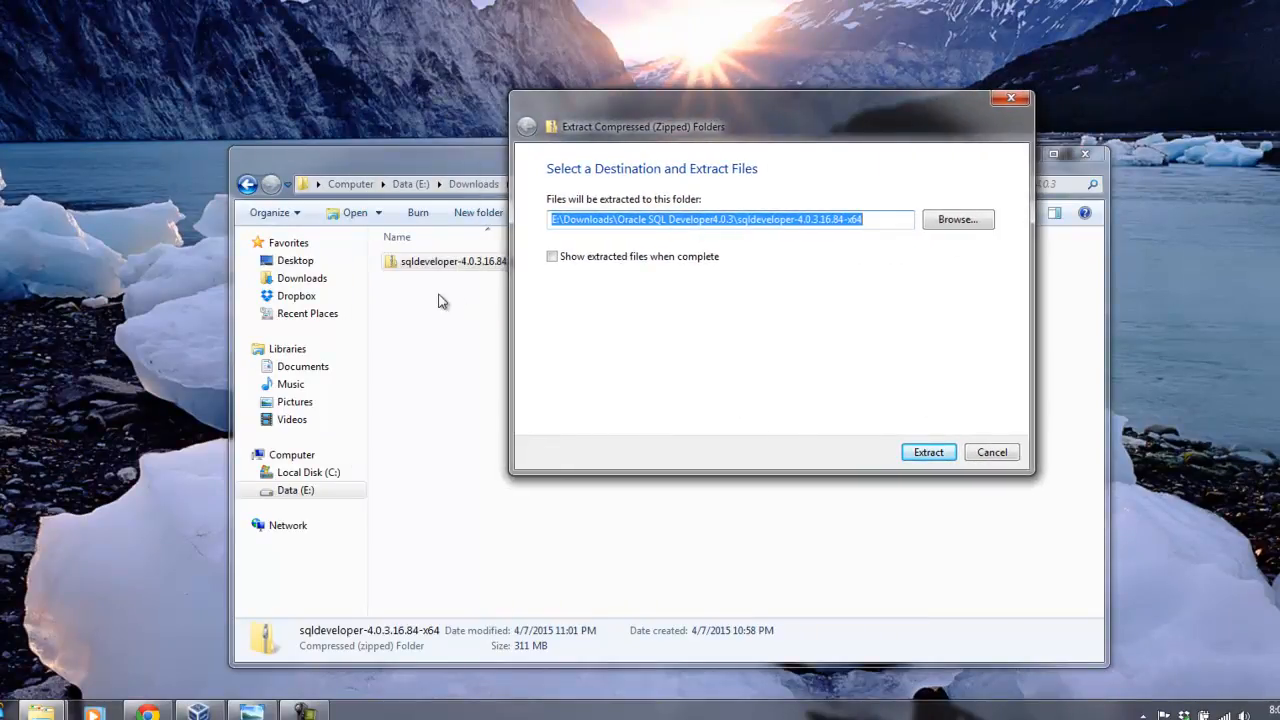
{"action": "left_click", "coordinate": [928, 452]}
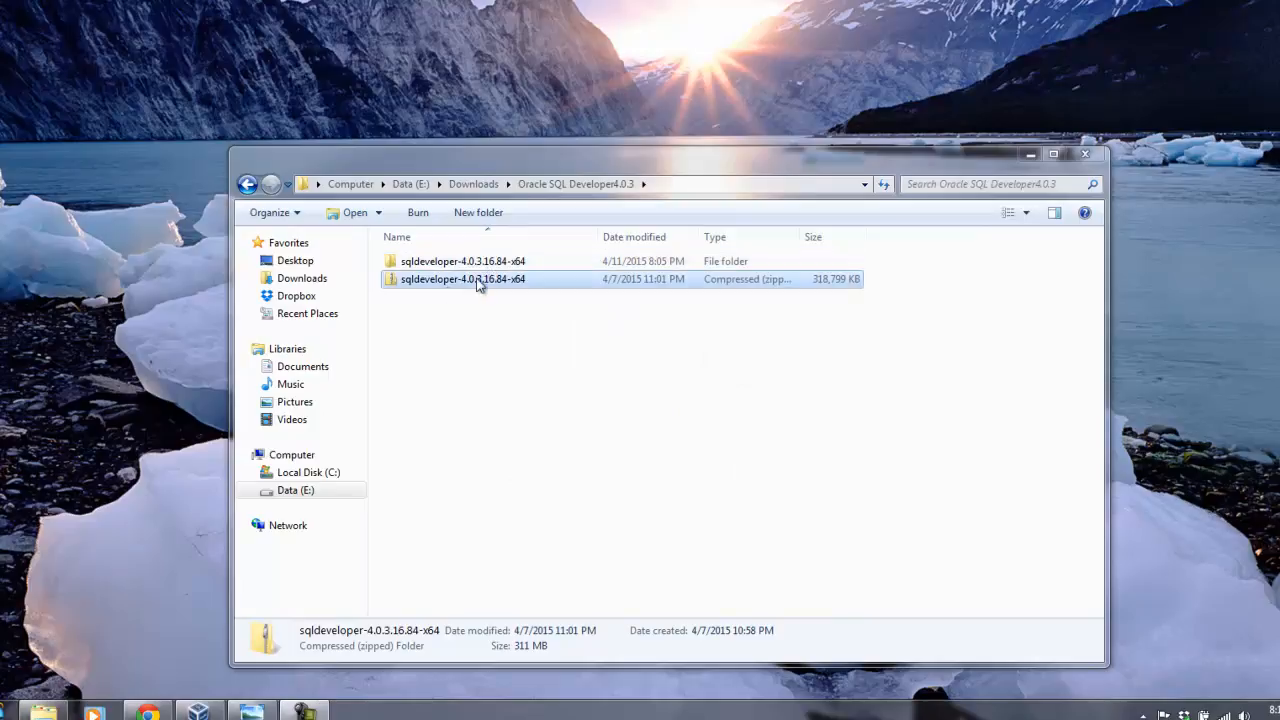
Launch the sqldeveloper application from the sqldeveloper folder inside the extracted files, allowing it to run.
{"action": "left_click", "coordinate": [484, 264]}
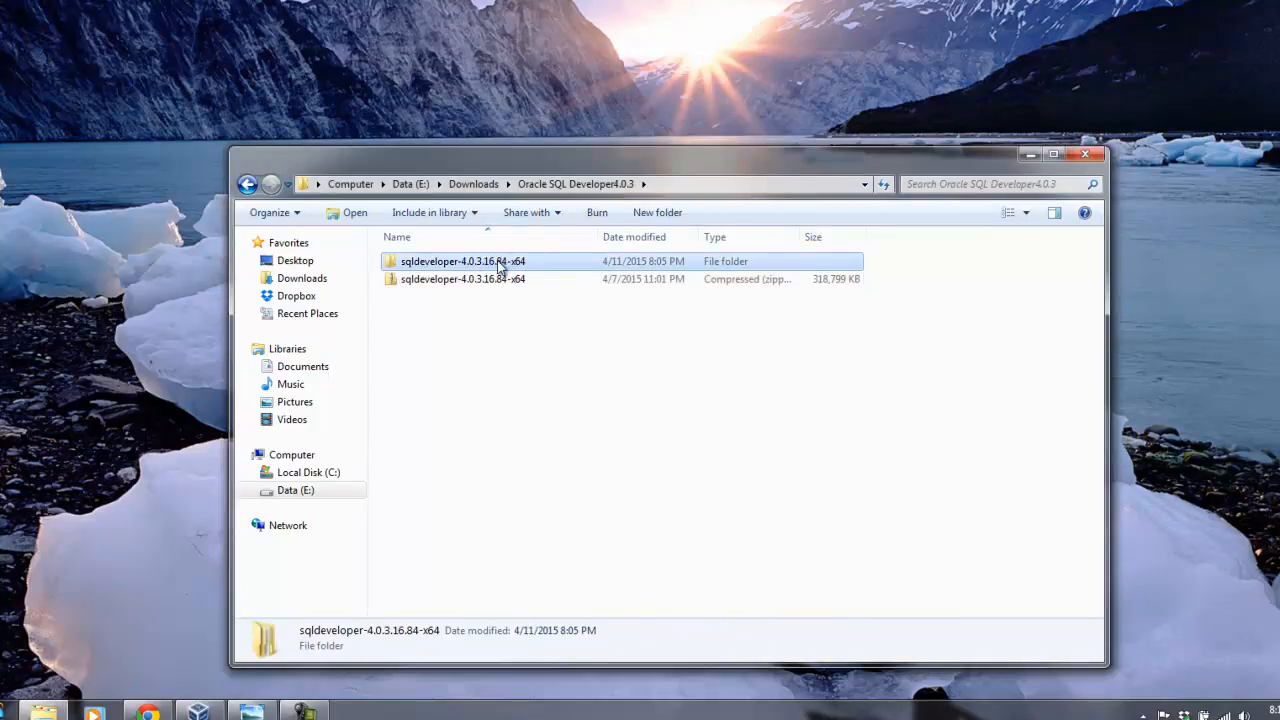
{"action": "double_click", "coordinate": [499, 265]}
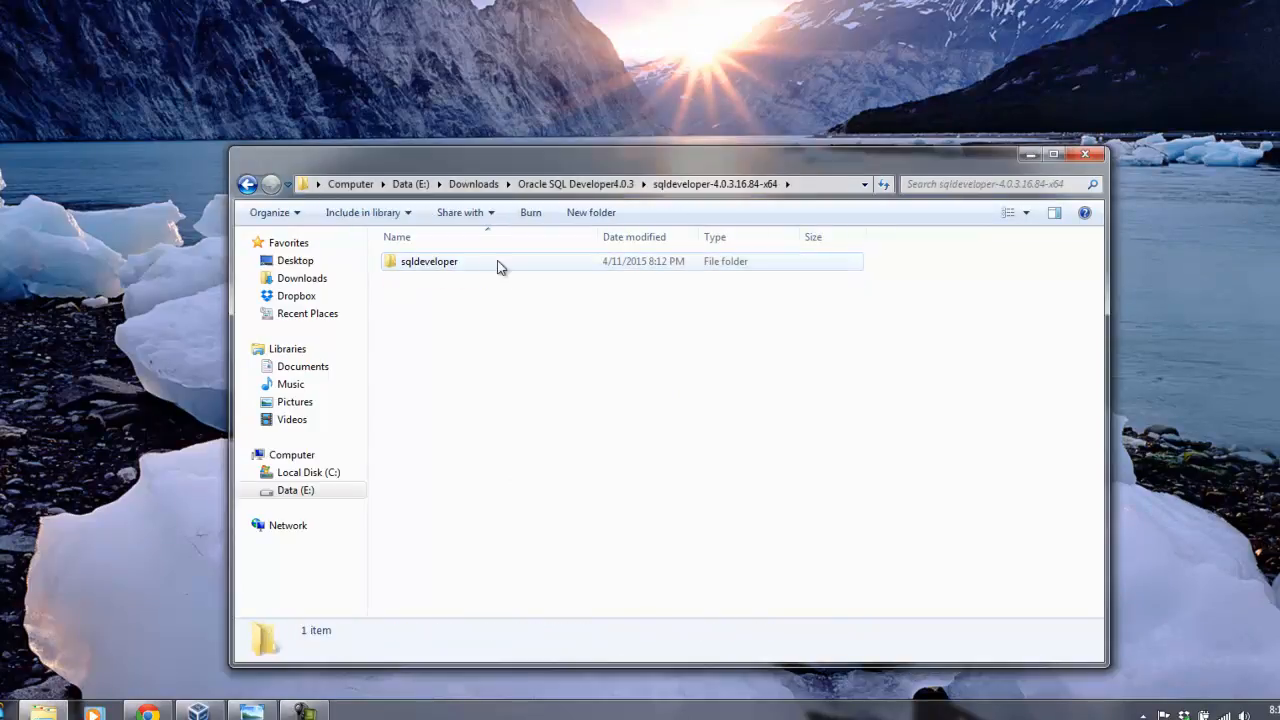
{"action": "double_click", "coordinate": [435, 262]}
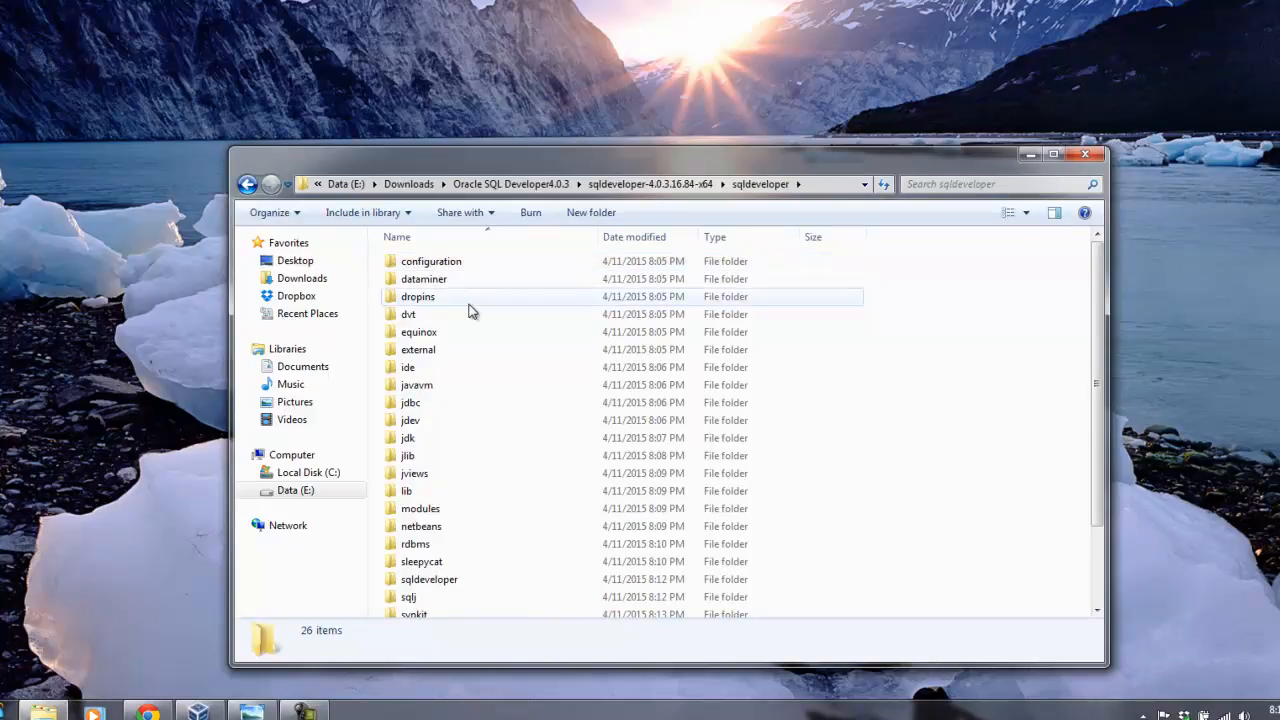
{"action": "scroll", "coordinate": [473, 306], "scroll_direction": "down", "scroll_amount": 2}
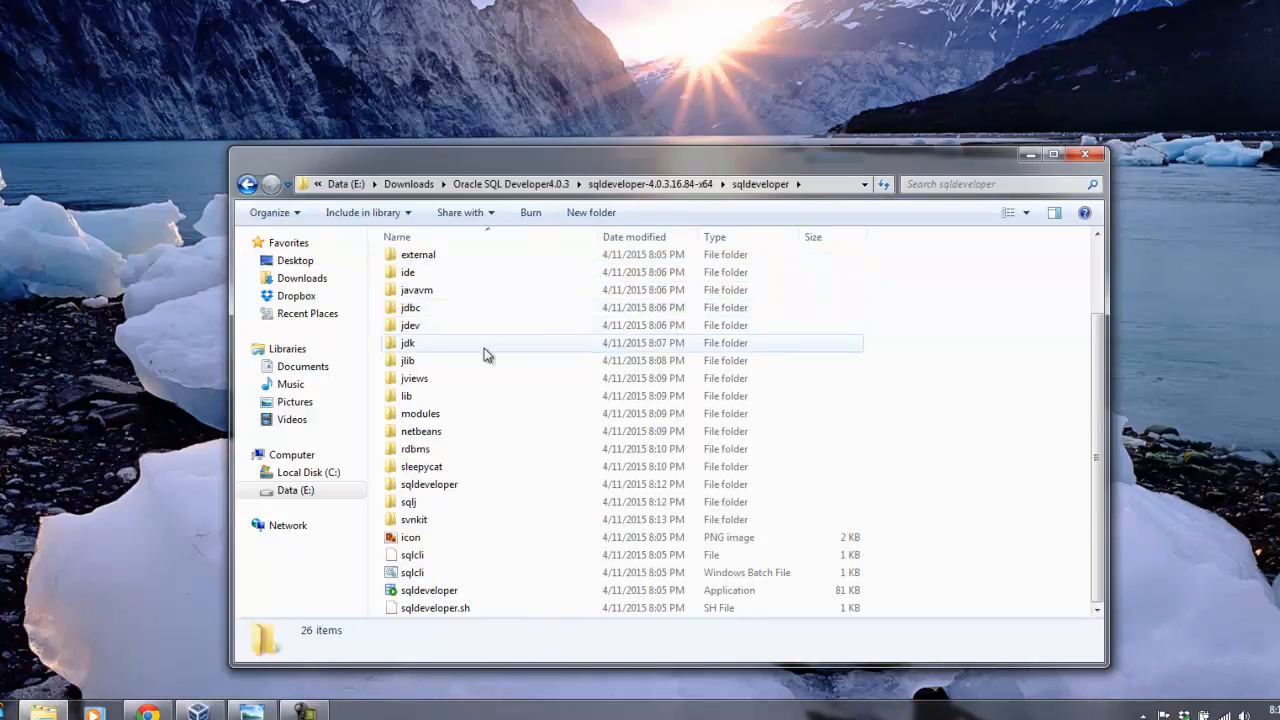
{"action": "left_click", "coordinate": [436, 597]}
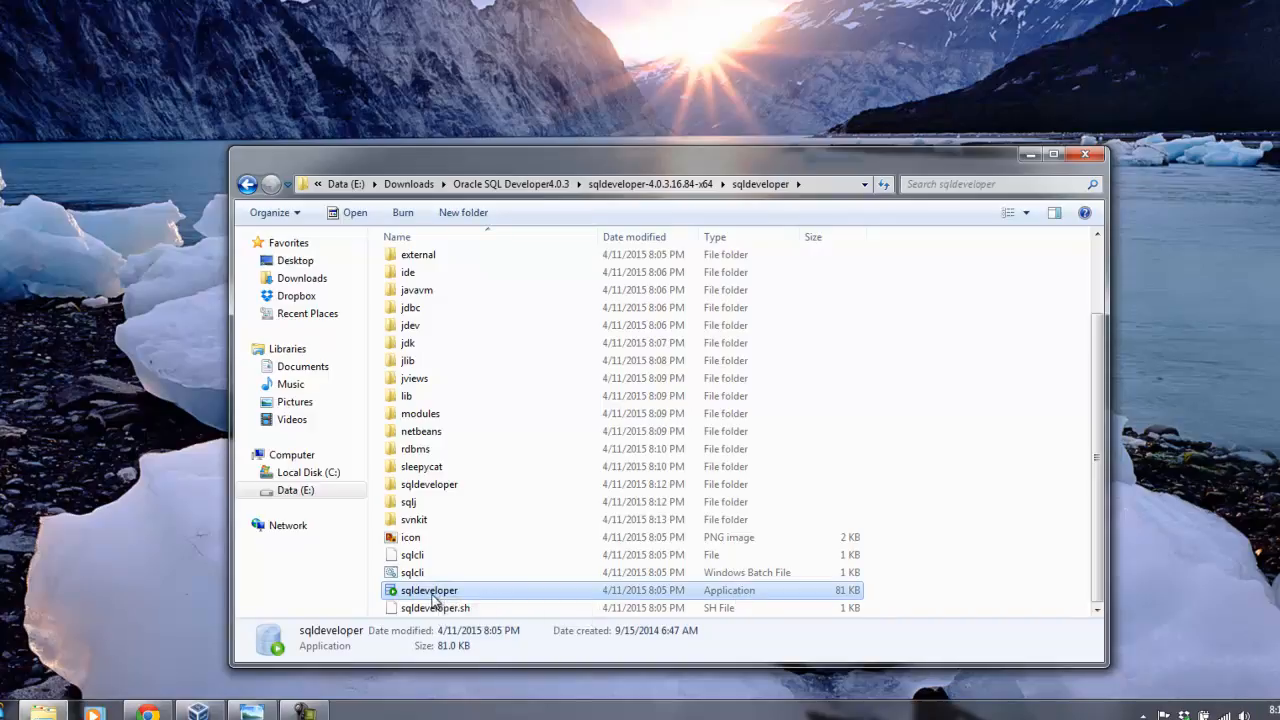
{"action": "double_click", "coordinate": [437, 595]}
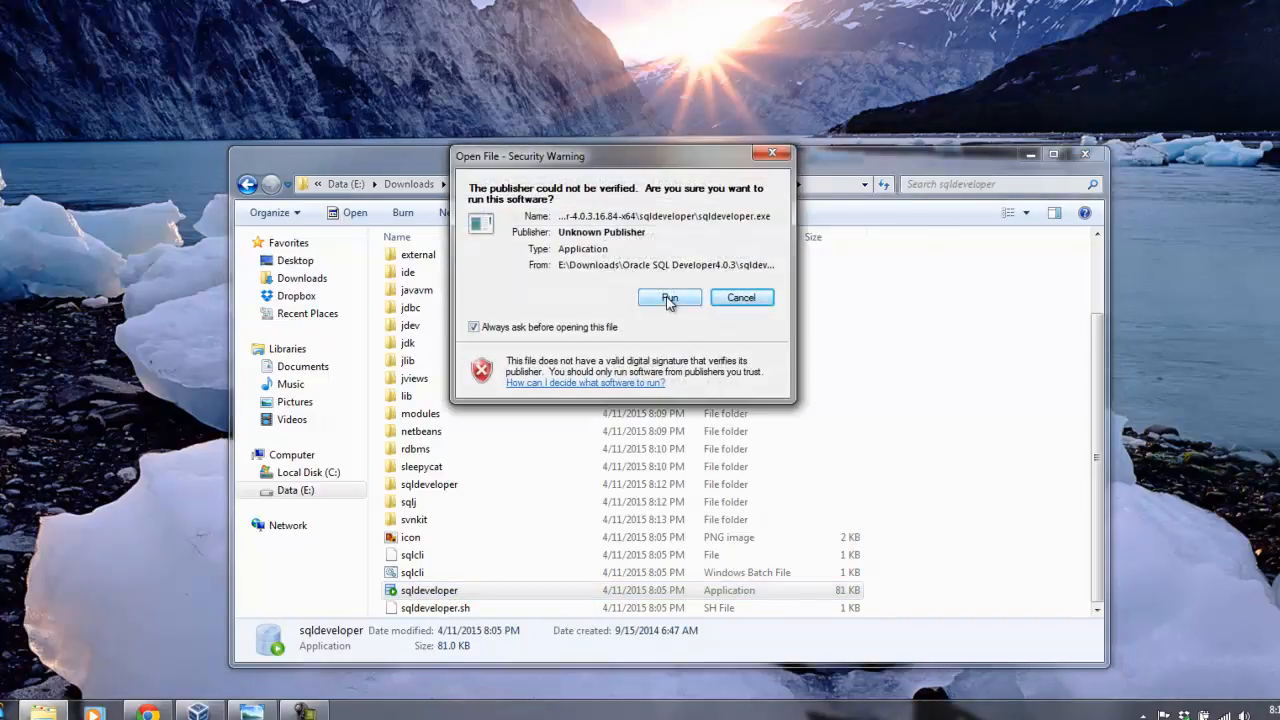
{"action": "left_click", "coordinate": [669, 299]}
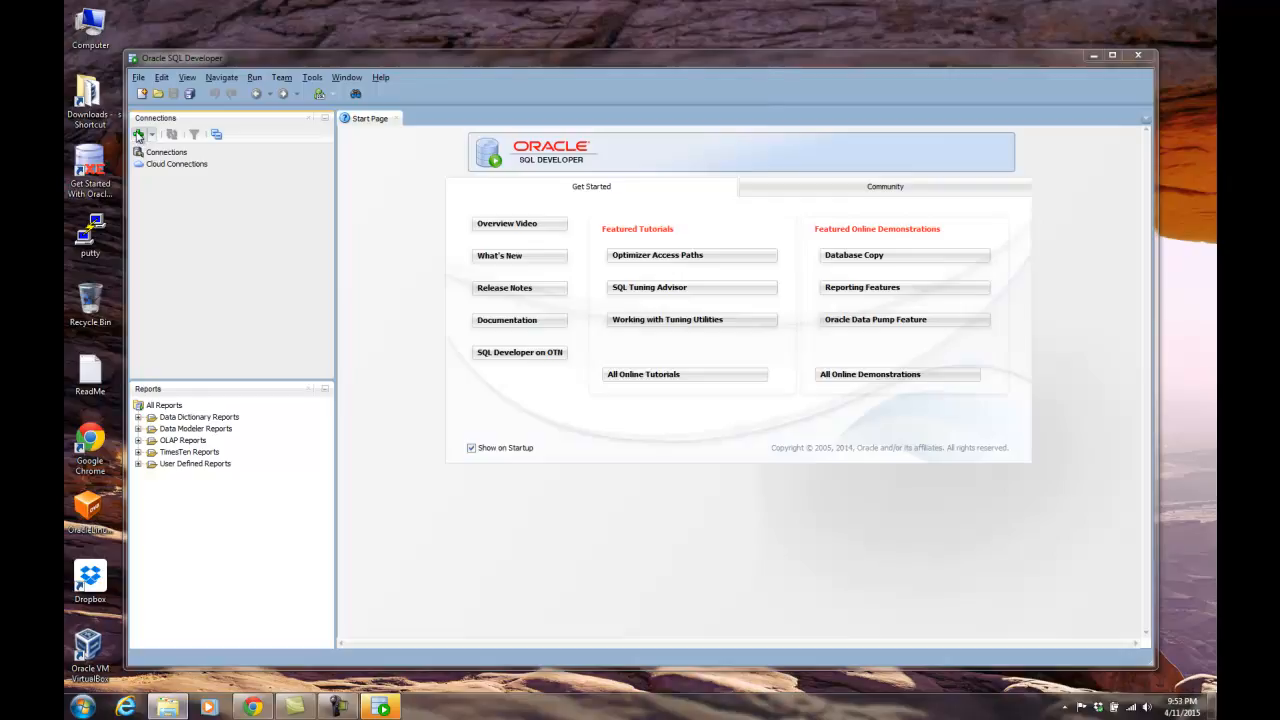
Define a new database connection Test for user sys with the account password, role SYSDBA, hostname localhost, port 1521 and SID xe.
{"action": "left_click", "coordinate": [140, 136]}
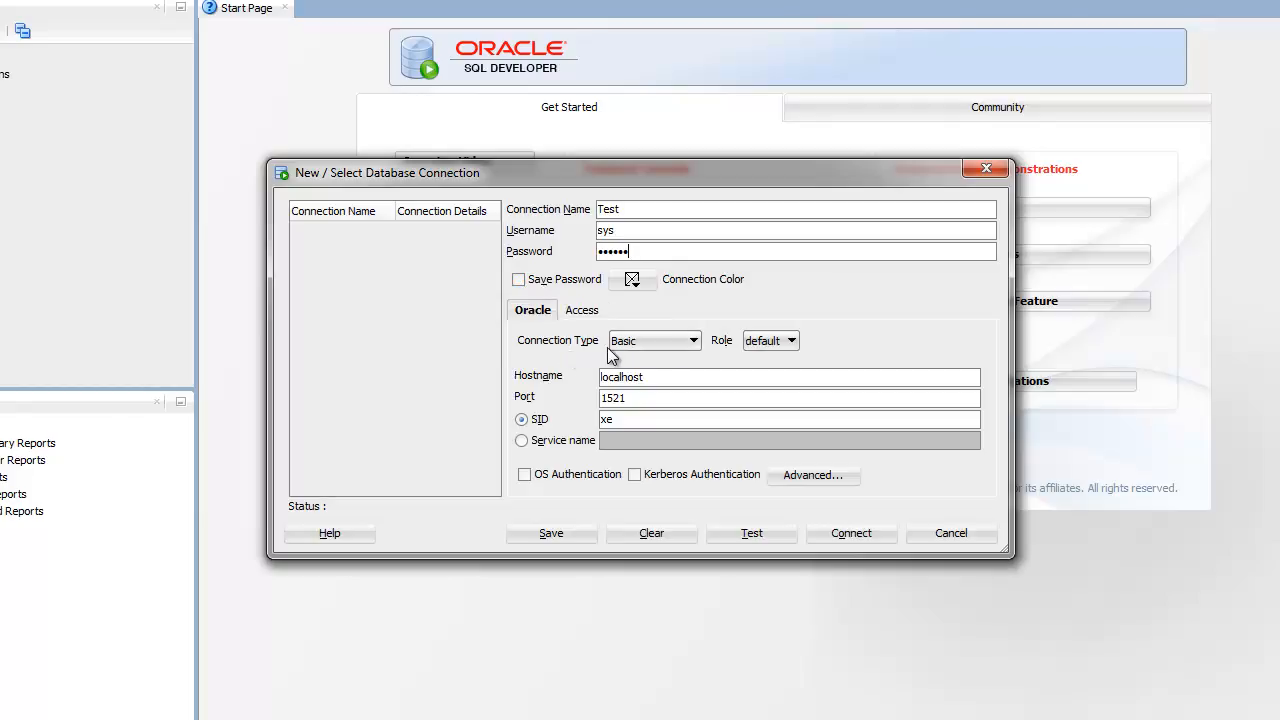
{"action": "left_click", "coordinate": [792, 341]}
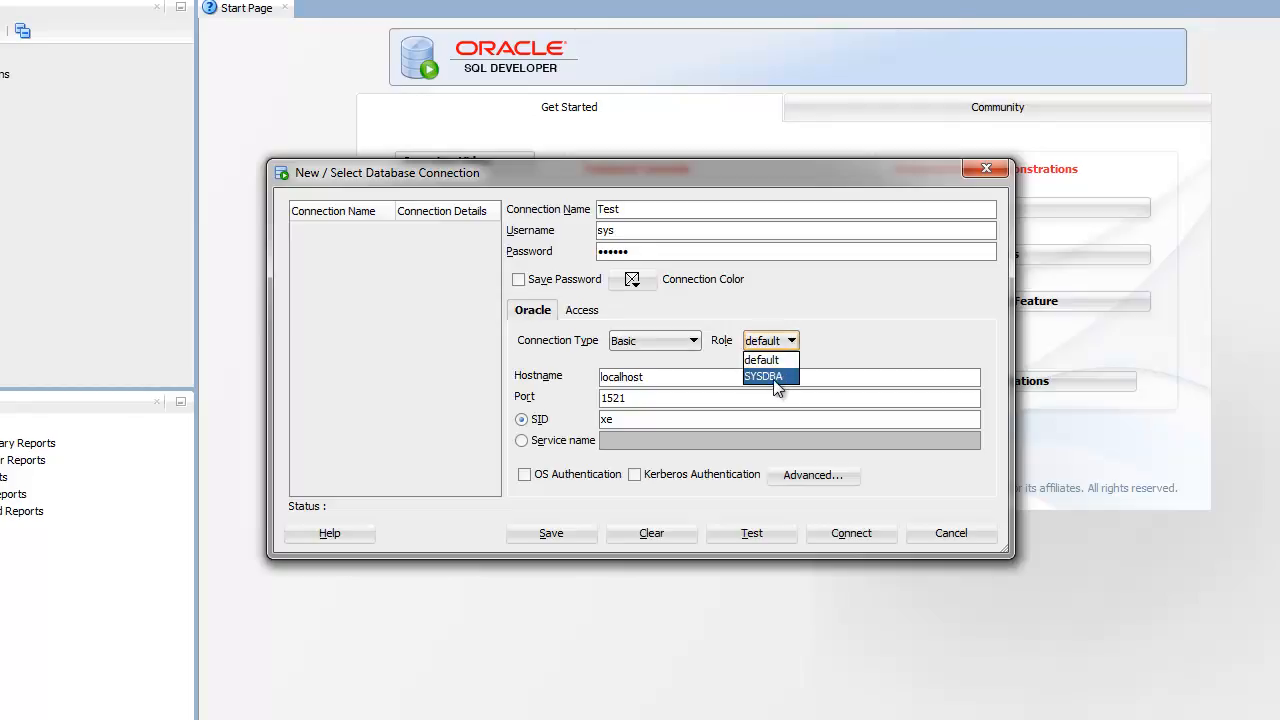
{"action": "left_click", "coordinate": [771, 376]}
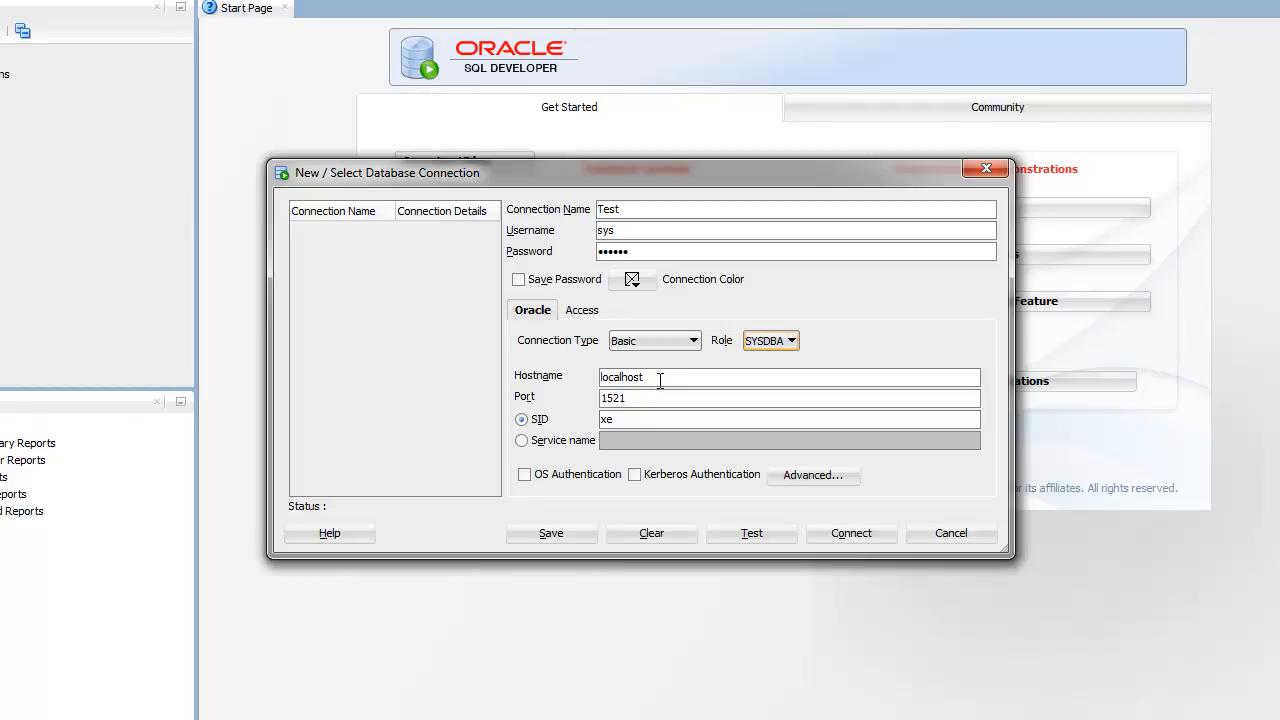
{"action": "left_click", "coordinate": [663, 377]}
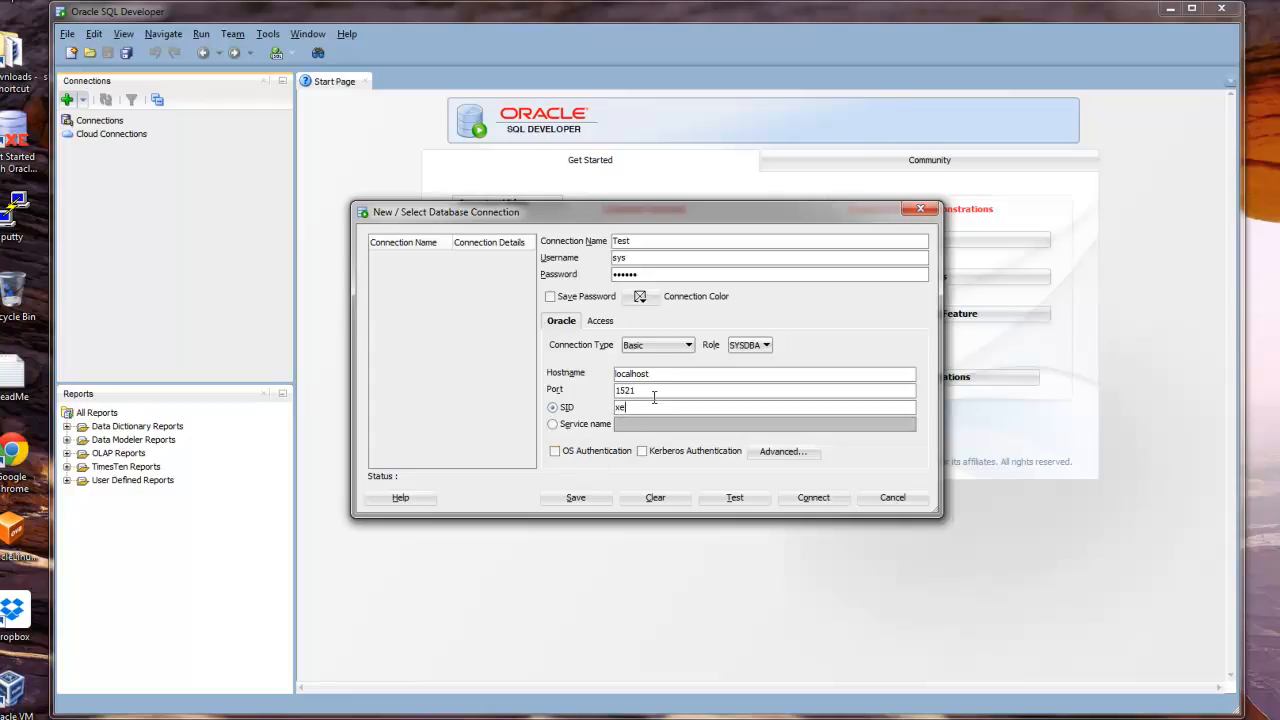
Test and save the new connection, and connect to the database with it.
{"action": "left_click", "coordinate": [741, 503]}
{"action": "left_click", "coordinate": [582, 503]}
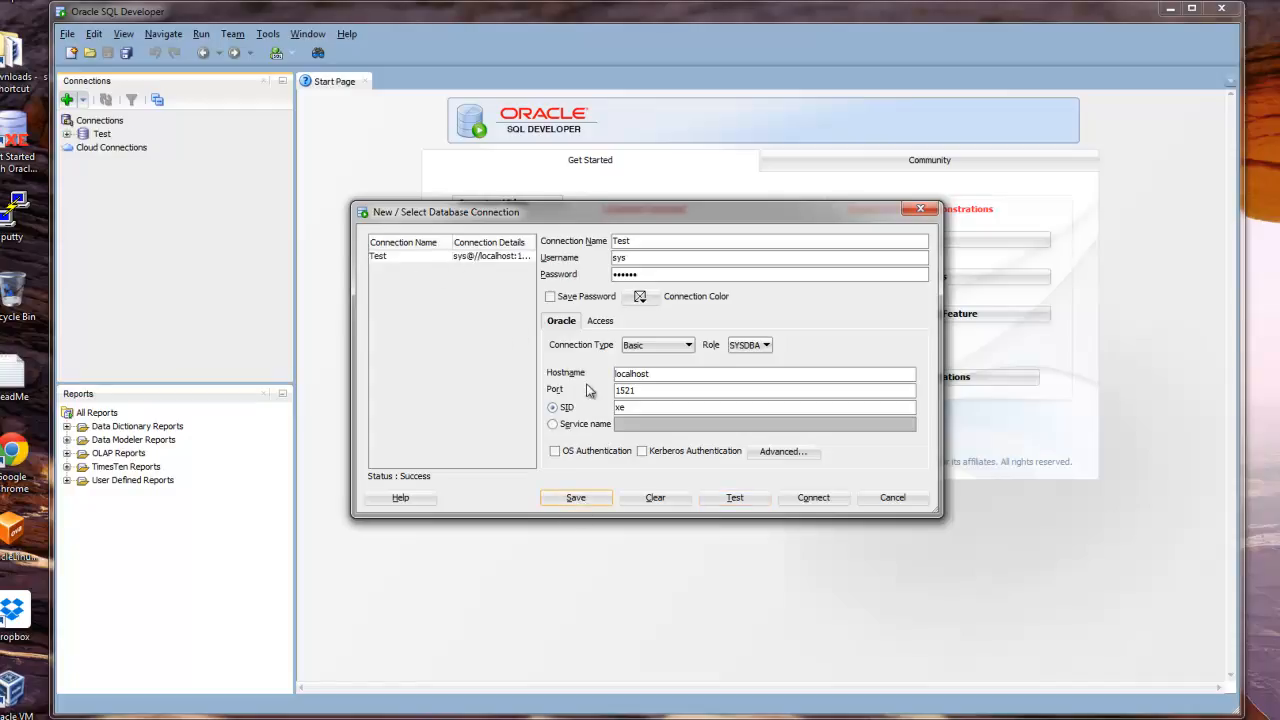
{"action": "left_click", "coordinate": [815, 498]}
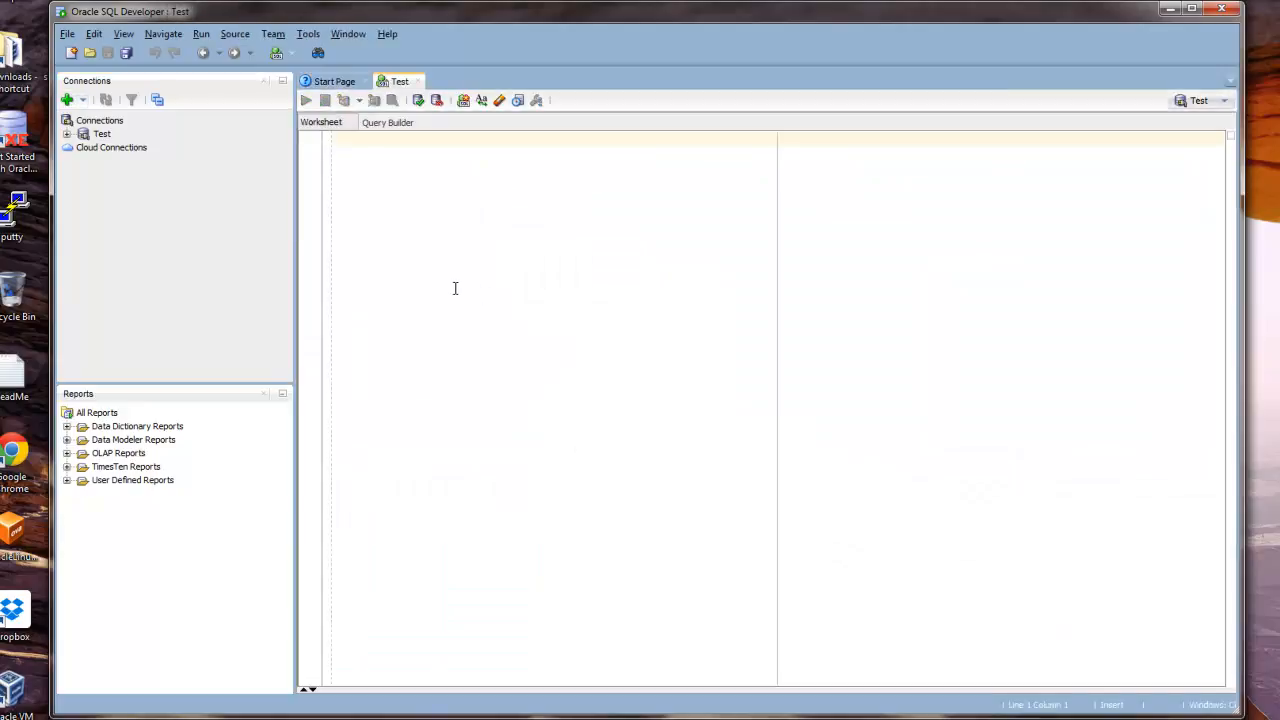
Expand the Test connection and look at its list of filtered tables.
{"action": "left_click", "coordinate": [67, 134]}
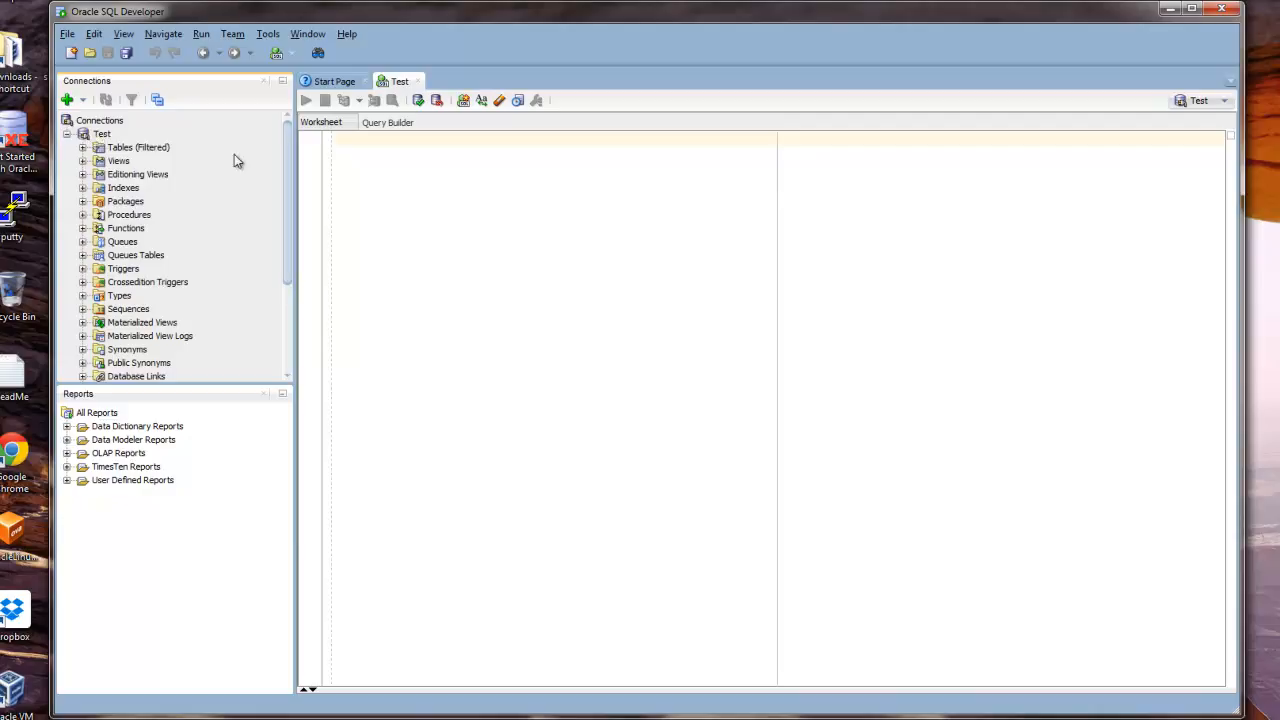
{"action": "left_click_drag", "start_coordinate": [289, 163], "coordinate": [282, 131]}
{"action": "left_click", "coordinate": [83, 148]}
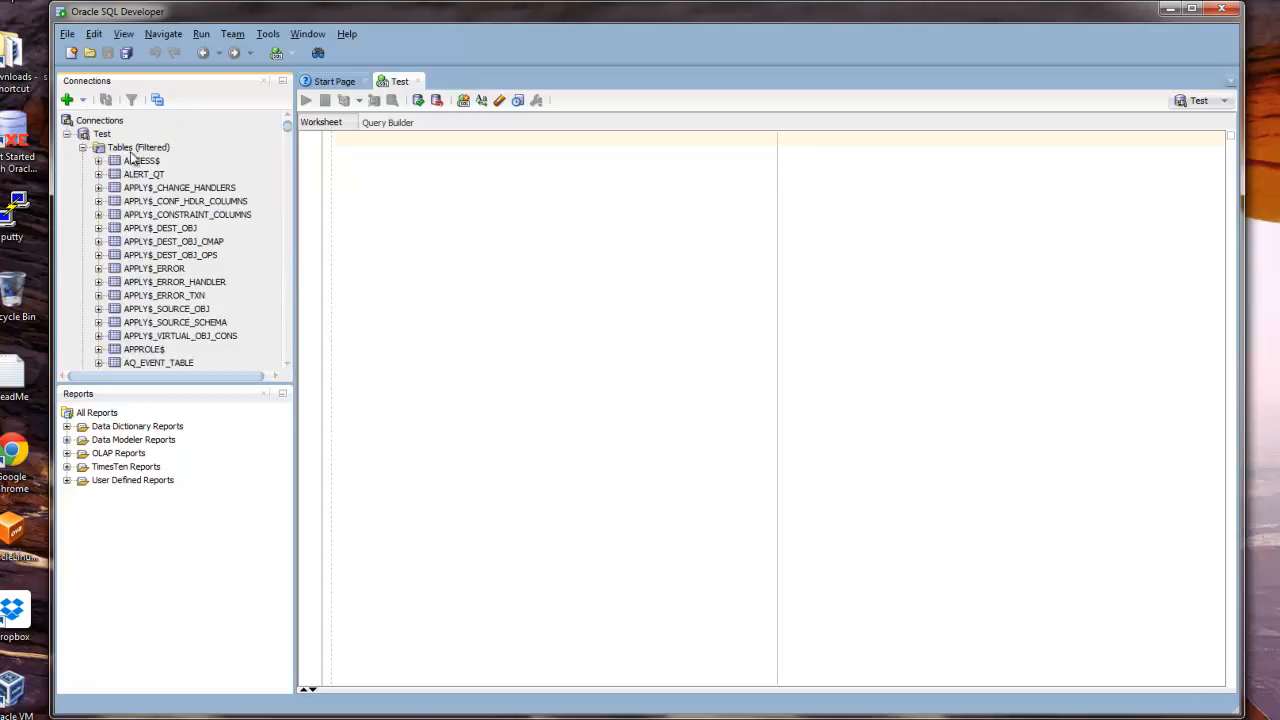
{"action": "left_click", "coordinate": [83, 147]}
Look through the database object categories under the Test connection, from Tables to Other Users, and collapse the connection.
{"action": "scroll", "coordinate": [162, 226], "scroll_direction": "down", "scroll_amount": 2}
{"action": "scroll", "coordinate": [180, 324], "scroll_direction": "down", "scroll_amount": 1}
{"action": "scroll", "coordinate": [185, 328], "scroll_direction": "up", "scroll_amount": 3}
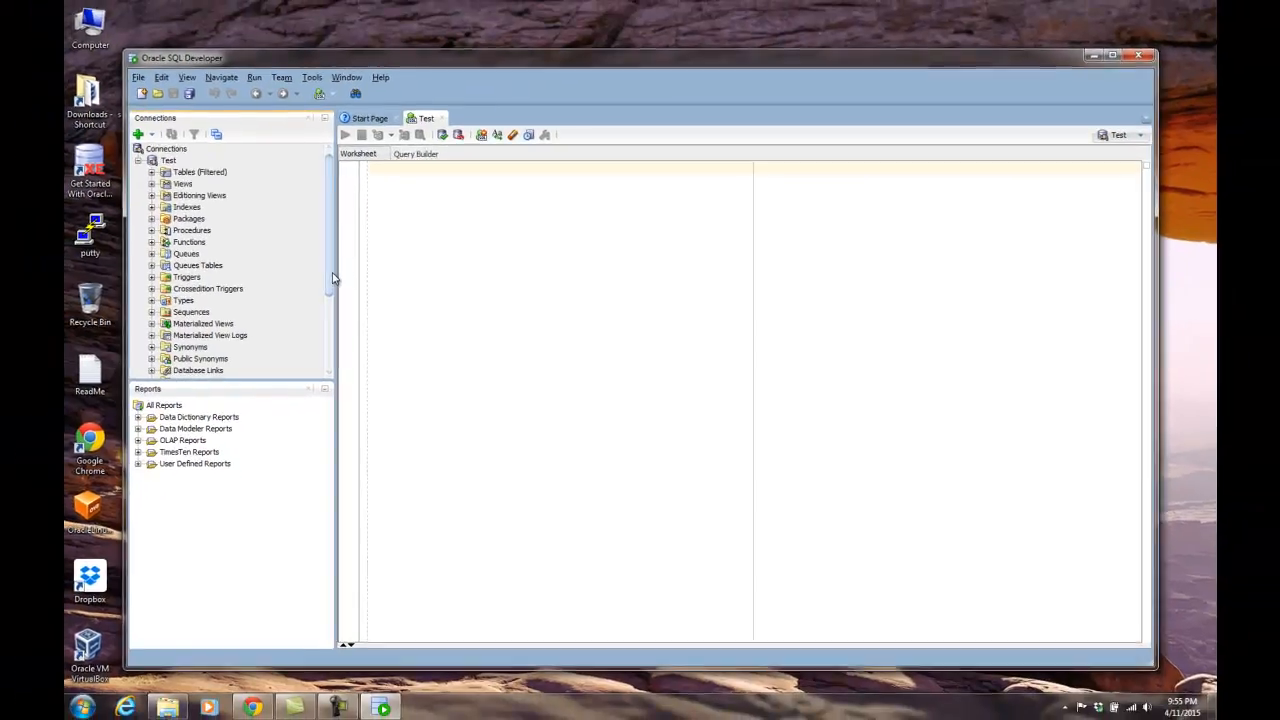
{"action": "scroll", "coordinate": [286, 306], "scroll_direction": "down", "scroll_amount": 2}
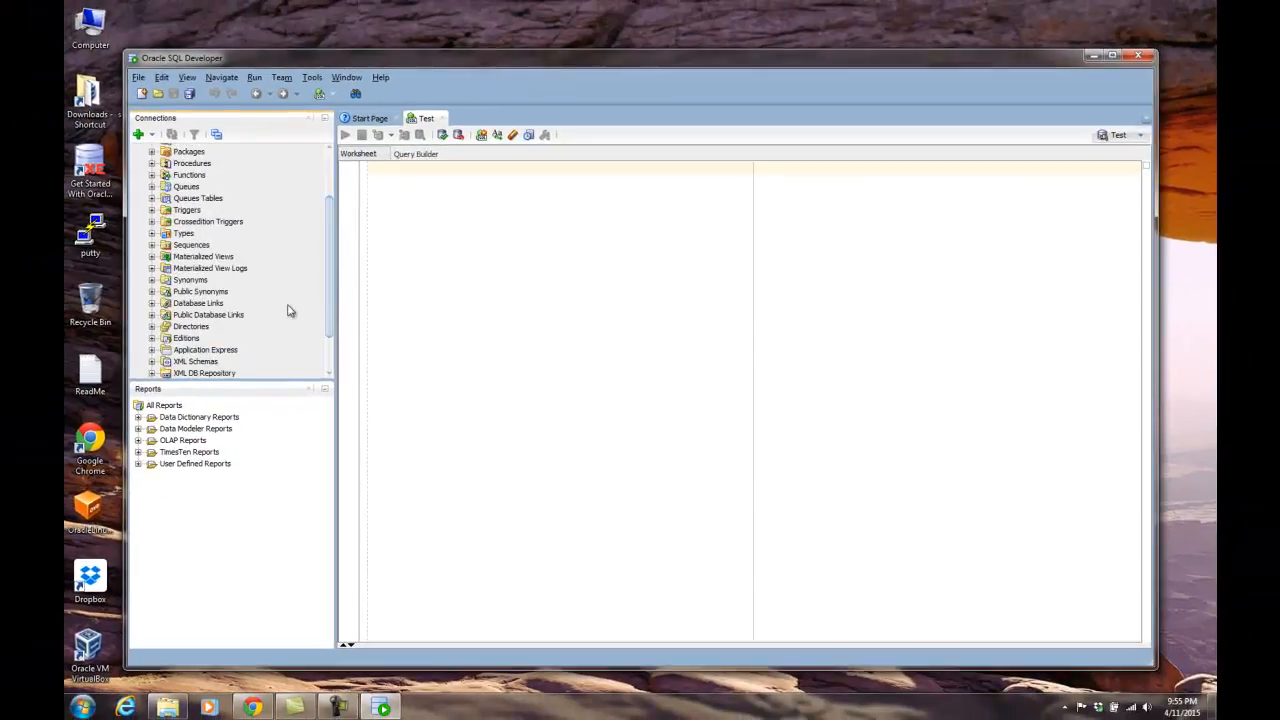
{"action": "left_click_drag", "start_coordinate": [330, 291], "coordinate": [328, 318]}
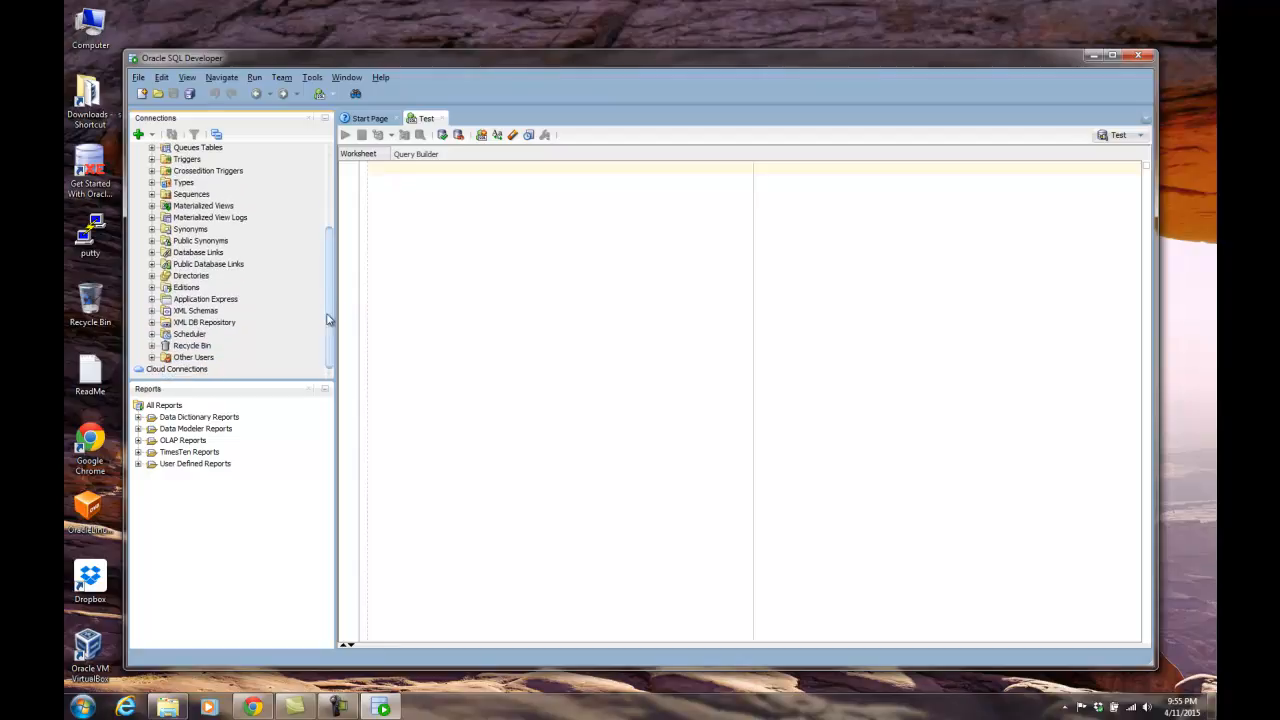
{"action": "left_click_drag", "start_coordinate": [330, 290], "coordinate": [329, 331]}
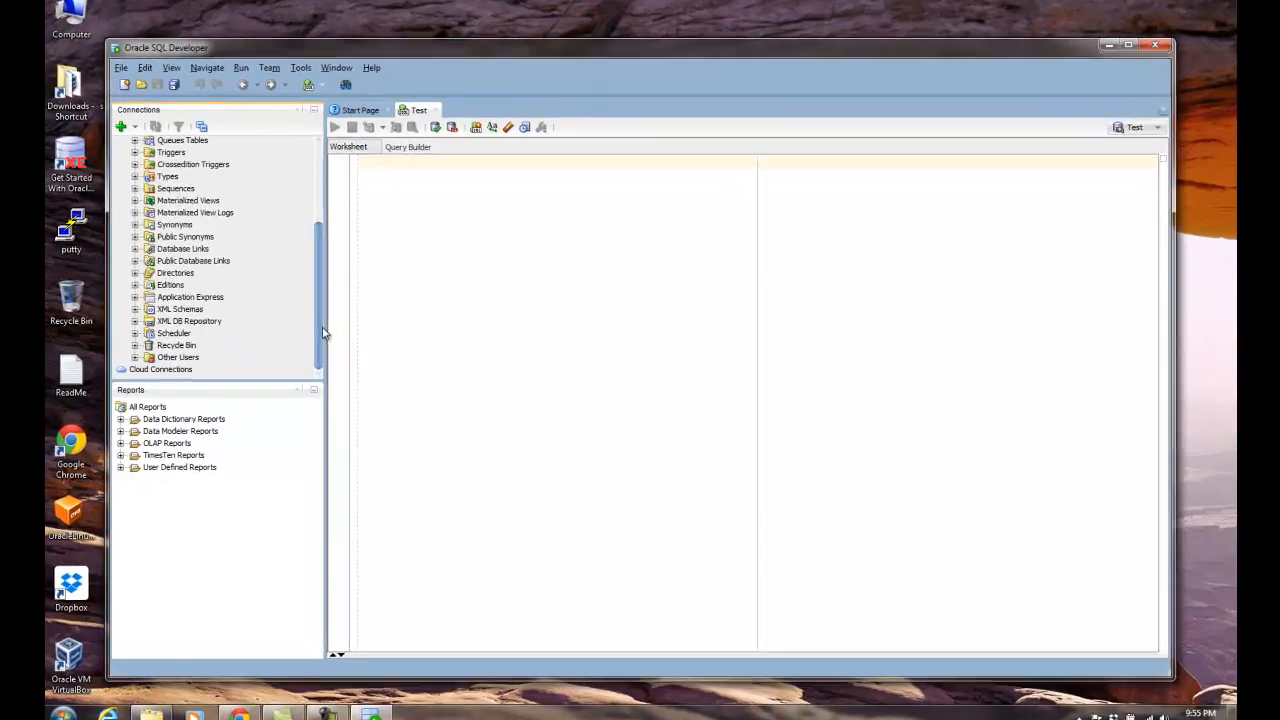
{"action": "scroll", "coordinate": [265, 325], "scroll_direction": "up", "scroll_amount": 3}
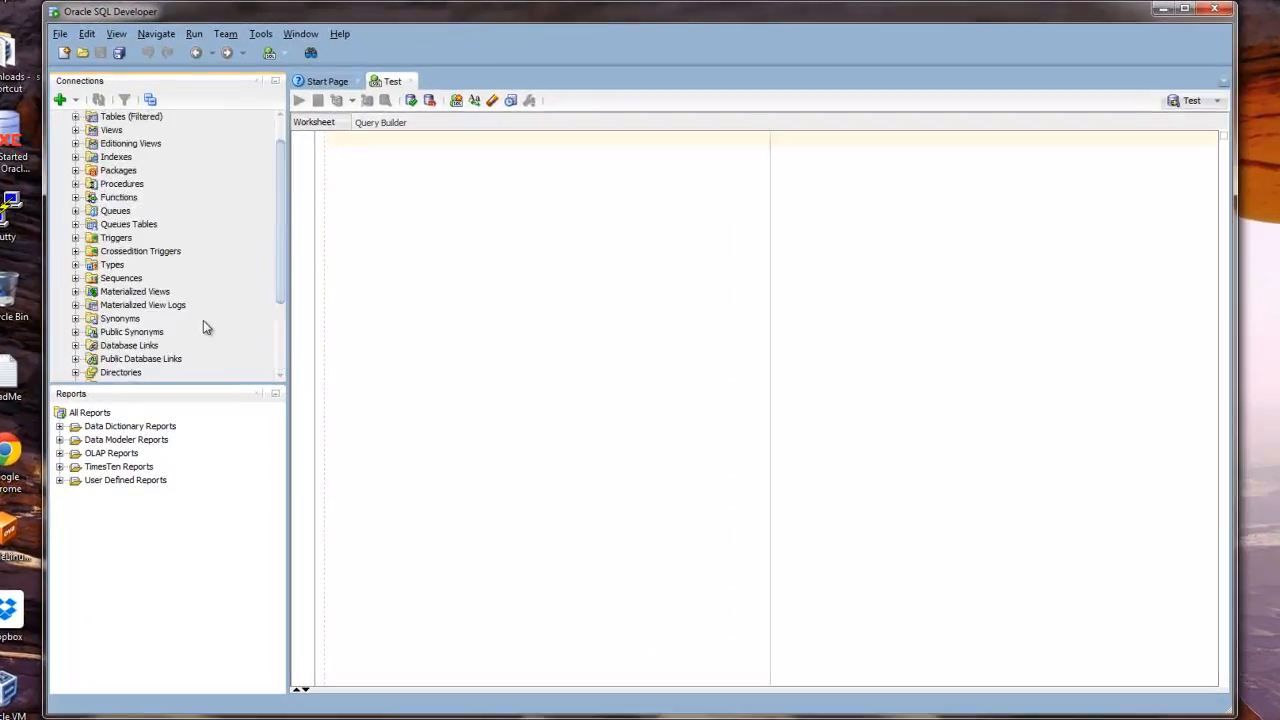
{"action": "scroll", "coordinate": [203, 327], "scroll_direction": "up", "scroll_amount": 1}
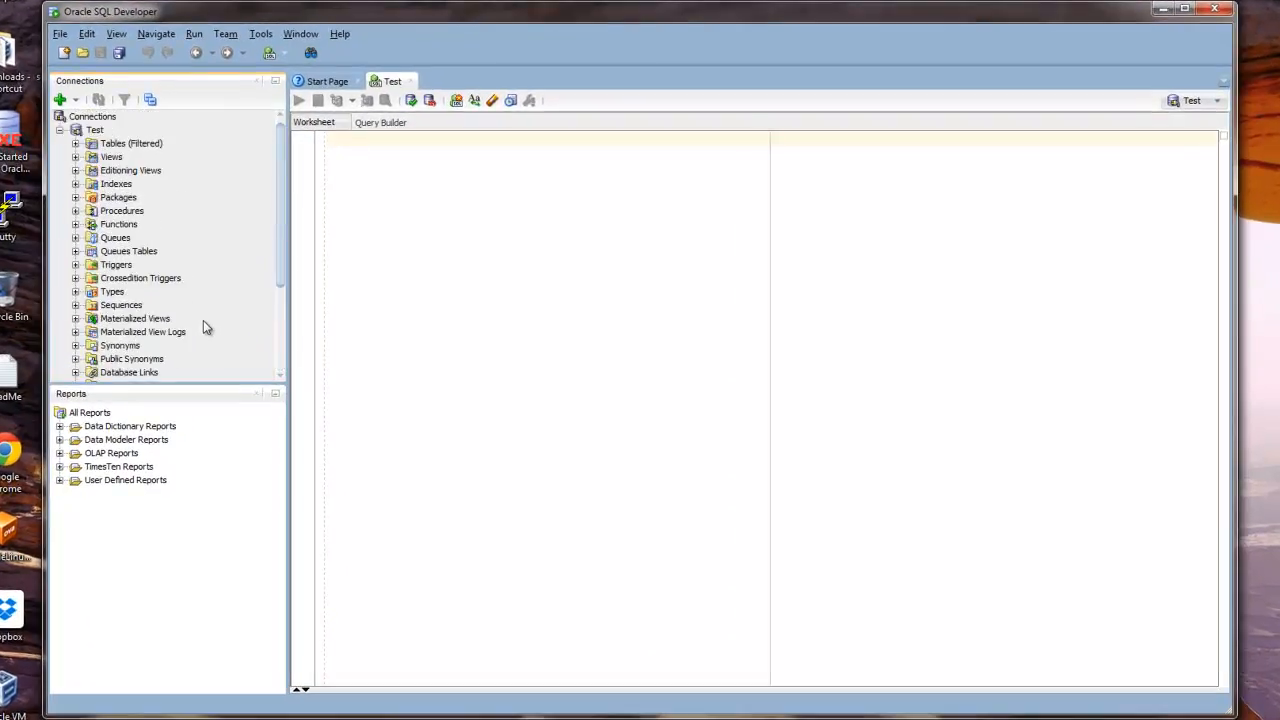
{"action": "left_click", "coordinate": [59, 130]}
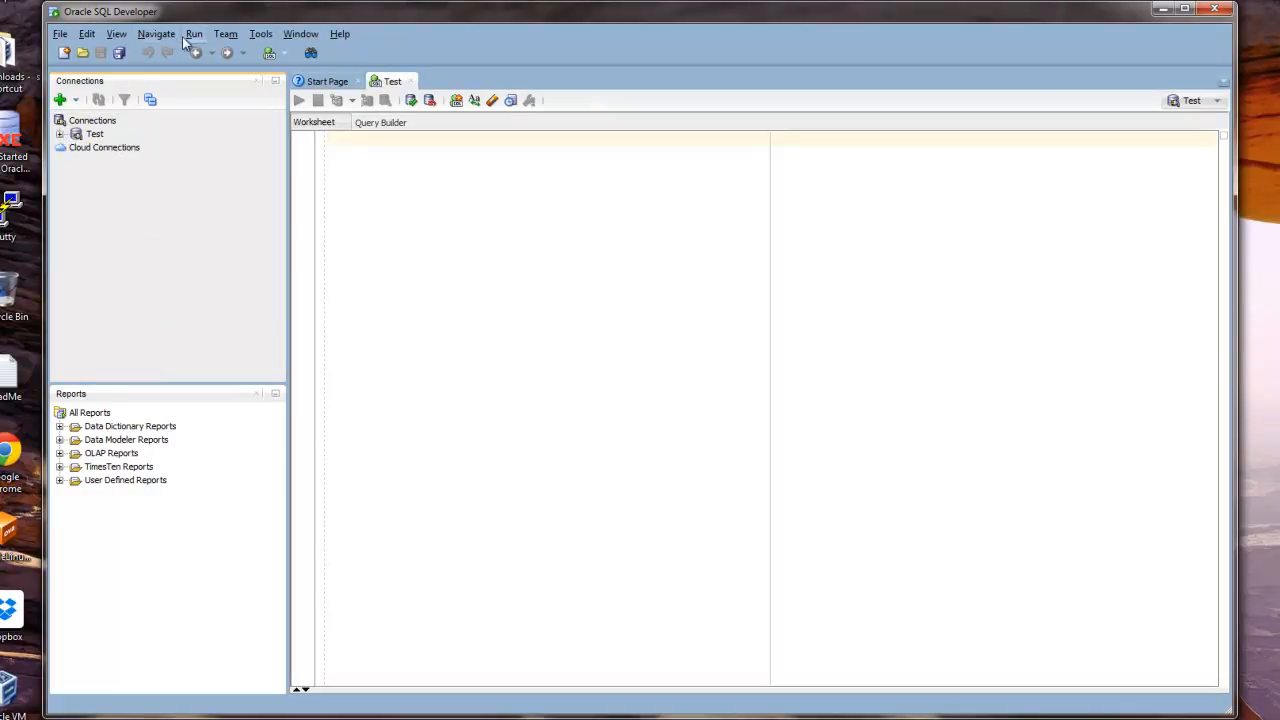
Display the DBA navigator alongside the connections and reports lists.
{"action": "left_click", "coordinate": [156, 34]}
{"action": "mouse_move", "coordinate": [117, 38]}
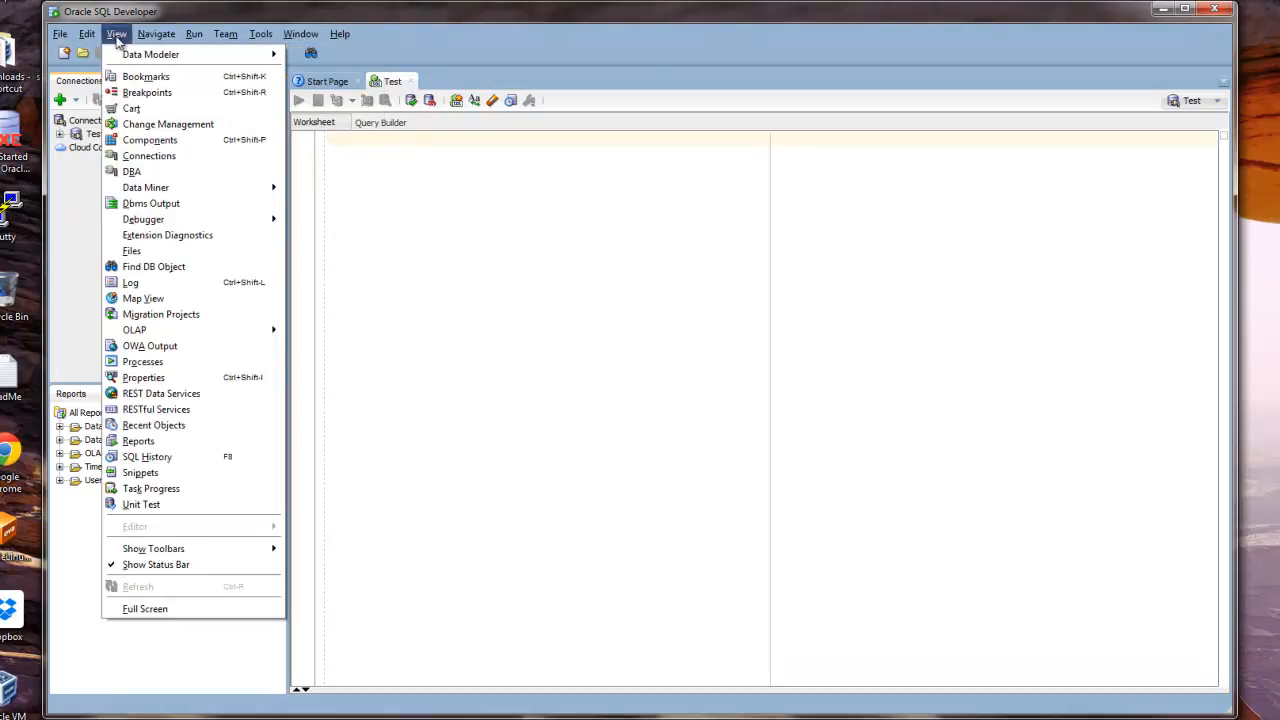
{"action": "left_click", "coordinate": [149, 172]}
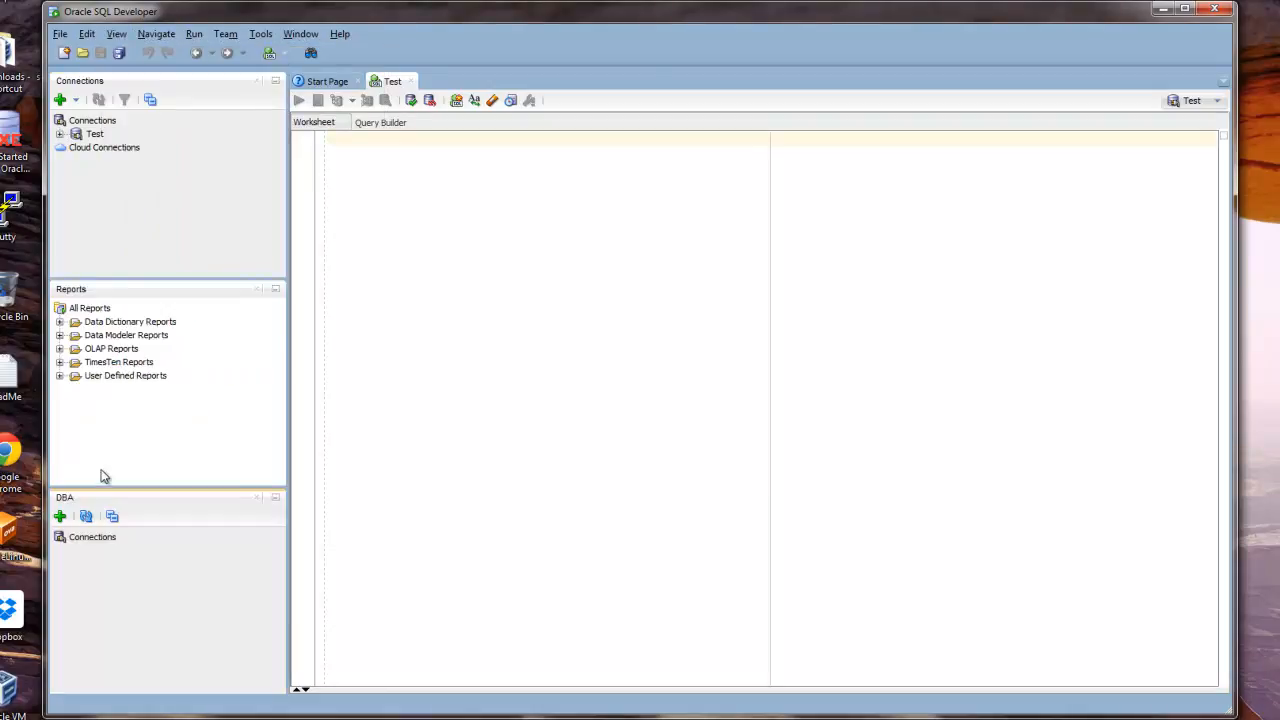
{"action": "left_click", "coordinate": [120, 35]}
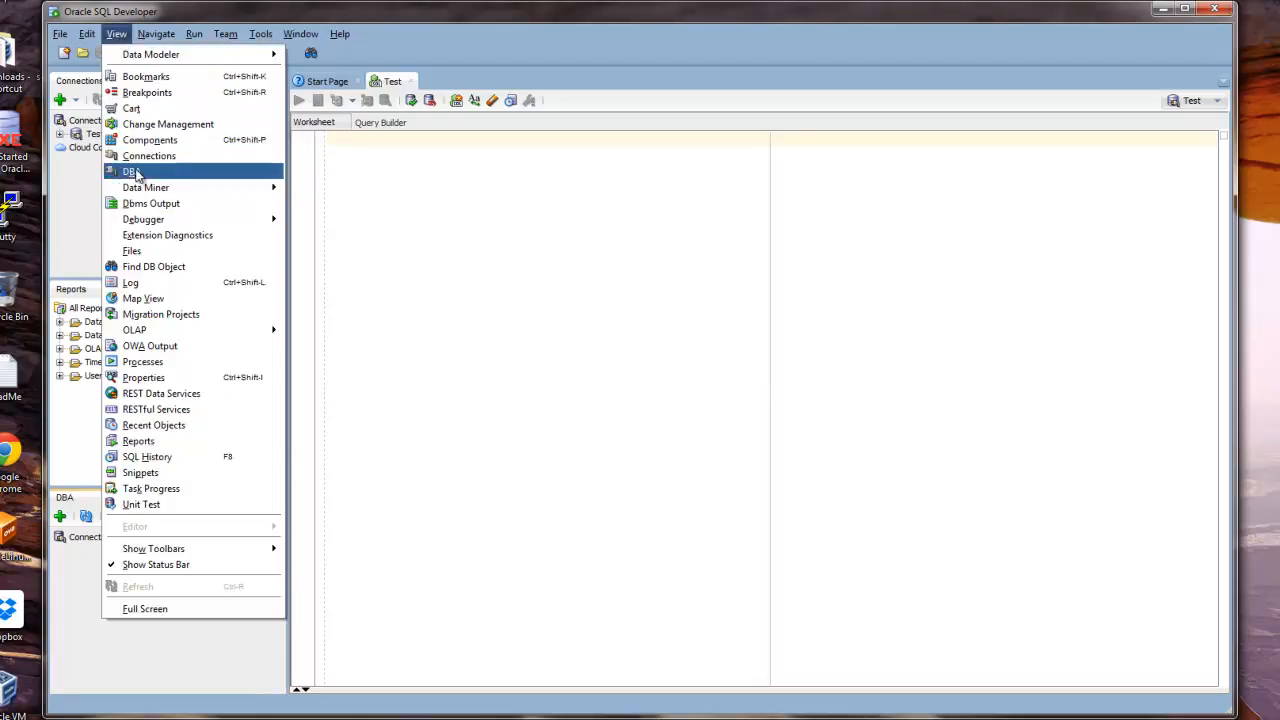
{"action": "left_click", "coordinate": [58, 657]}
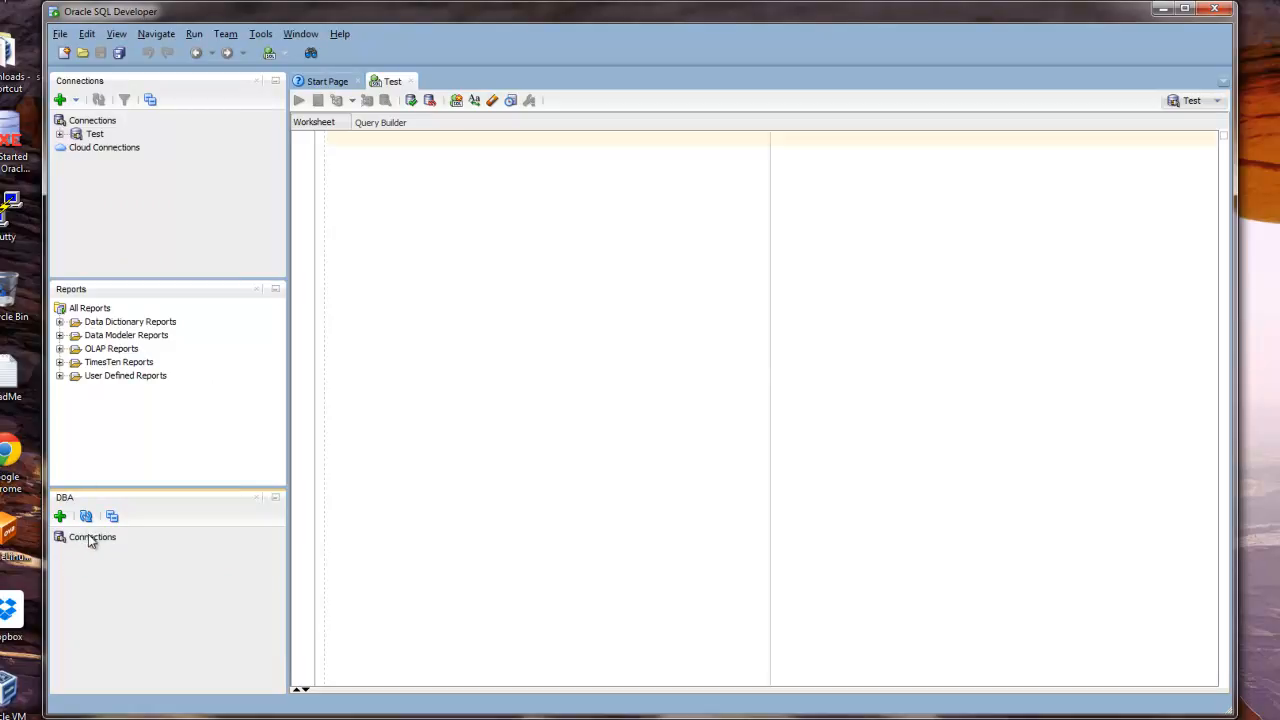
Add the existing Test connection to the DBA navigator.
{"action": "left_click", "coordinate": [60, 516]}
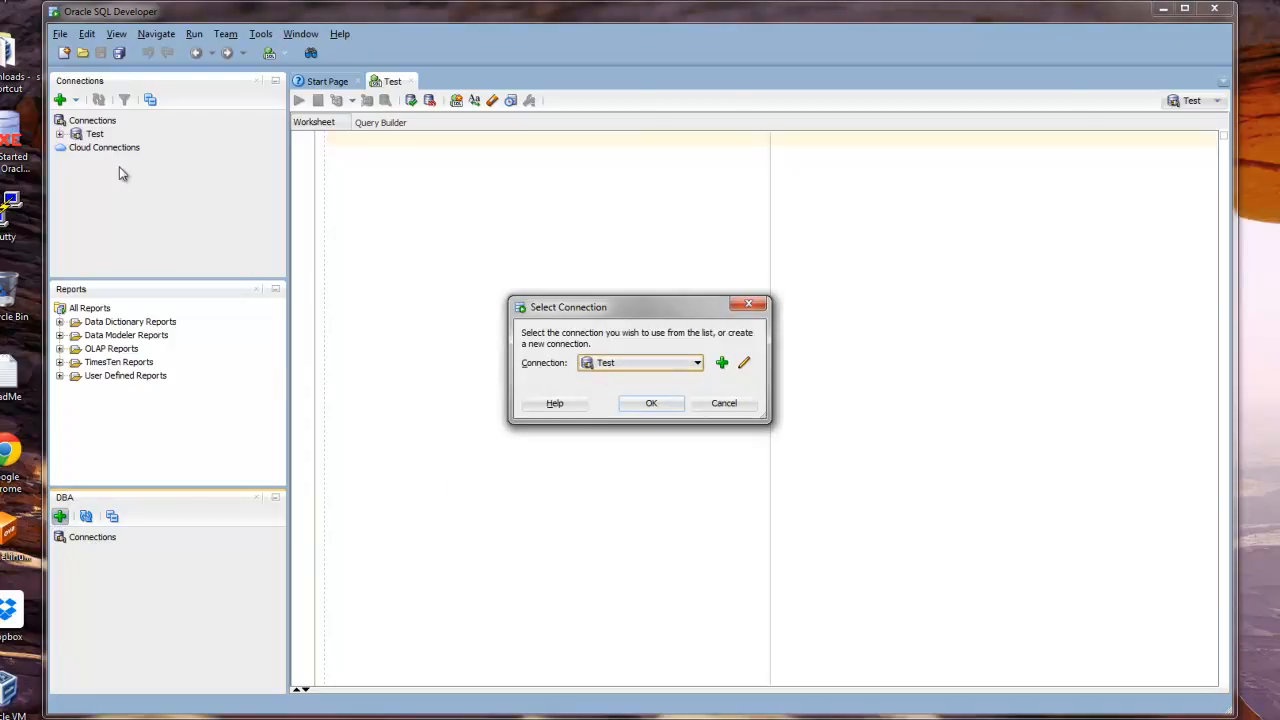
{"action": "left_click", "coordinate": [697, 363]}
{"action": "left_click", "coordinate": [650, 380]}
{"action": "left_click", "coordinate": [651, 403]}
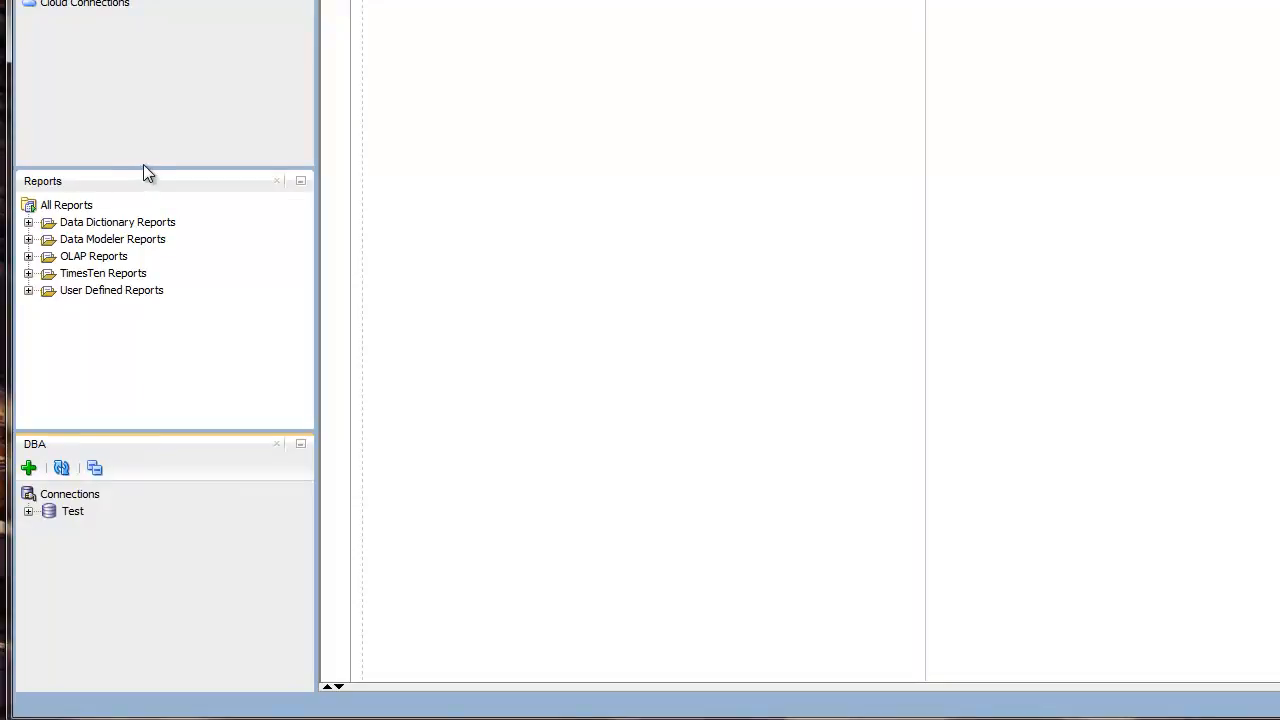
Enlarge the DBA navigator by shrinking the lists above it, and expand its Test connection.
{"action": "left_click_drag", "start_coordinate": [147, 164], "coordinate": [140, 96]}
{"action": "left_click_drag", "start_coordinate": [147, 430], "coordinate": [147, 307]}
{"action": "left_click", "coordinate": [28, 388]}
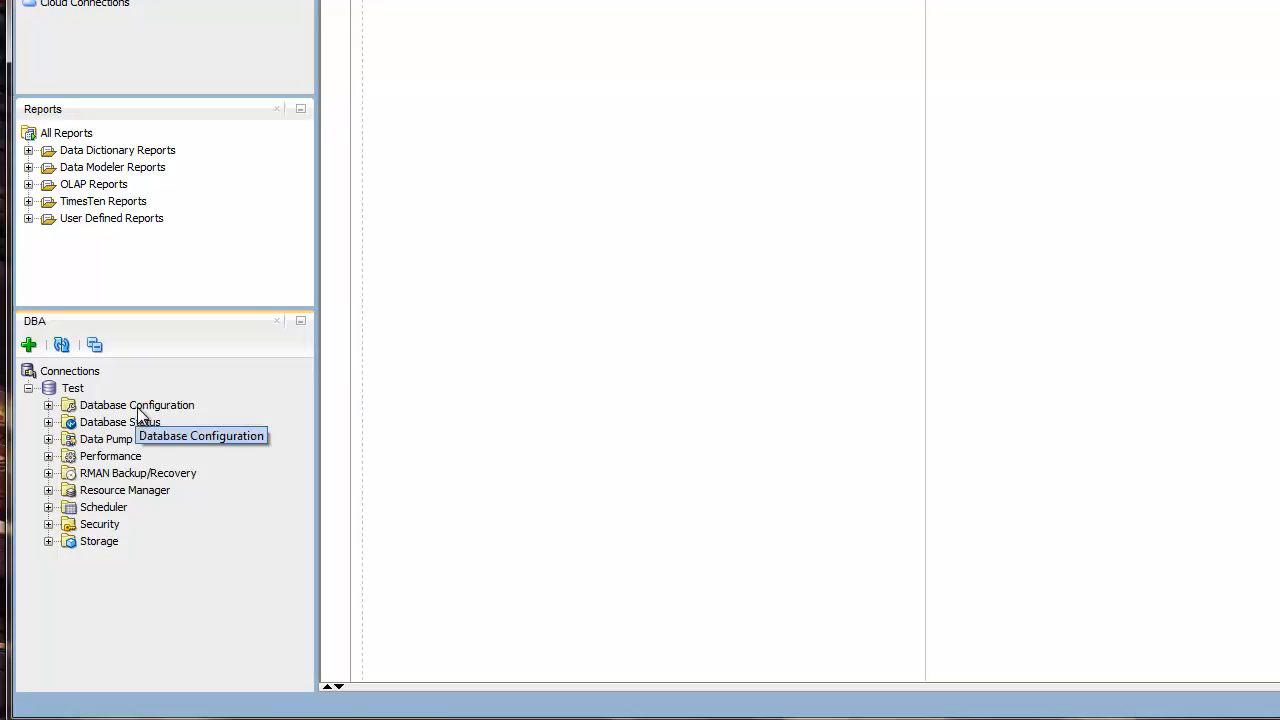
Look through the DBA categories of the Test connection, including Storage, Database Configuration, Database Status, Data Pump, Performance and RMAN Backup/Recovery.
{"action": "left_click", "coordinate": [44, 543]}
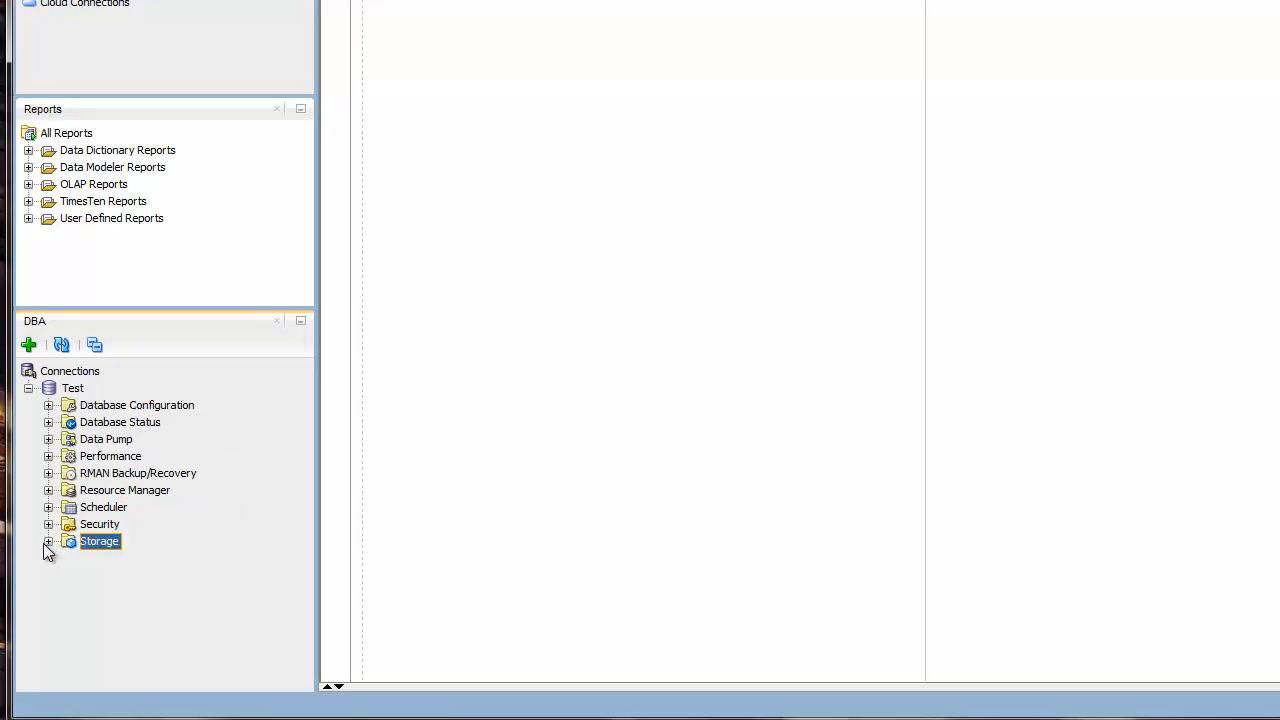
{"action": "left_click", "coordinate": [135, 405]}
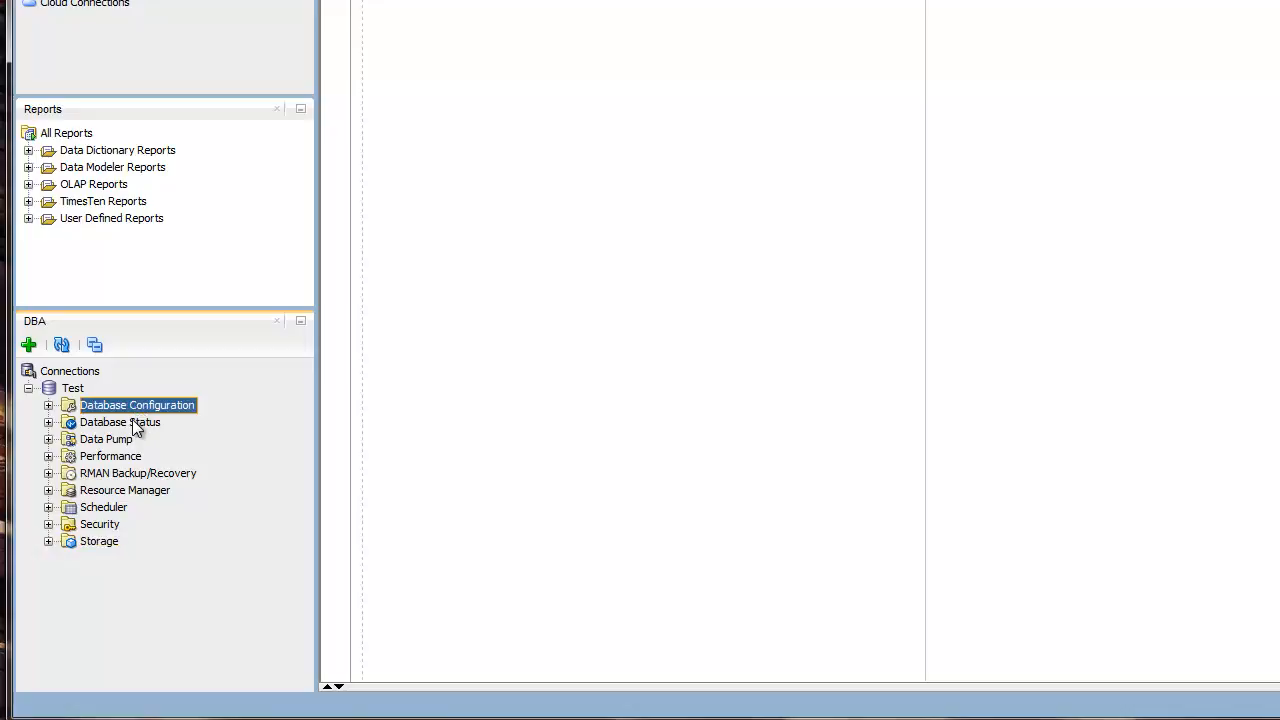
{"action": "left_click", "coordinate": [134, 423]}
{"action": "left_click", "coordinate": [101, 441]}
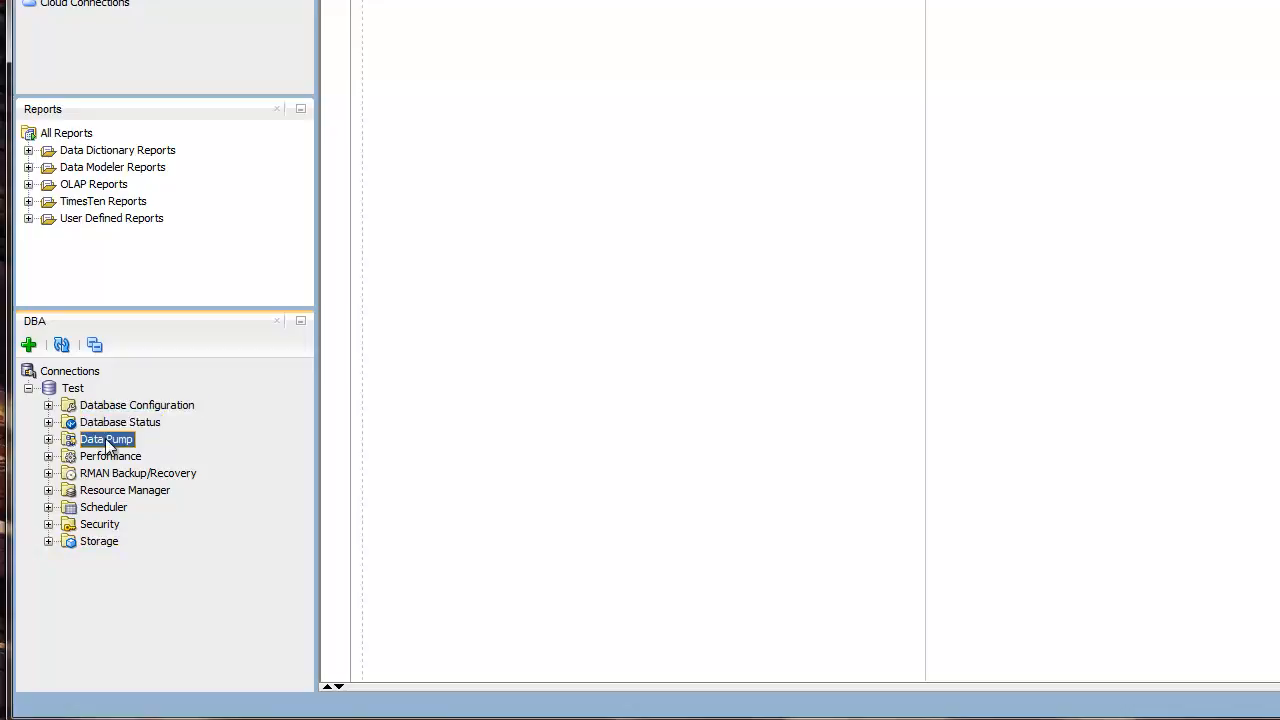
{"action": "left_click", "coordinate": [115, 458]}
{"action": "left_click", "coordinate": [137, 476]}
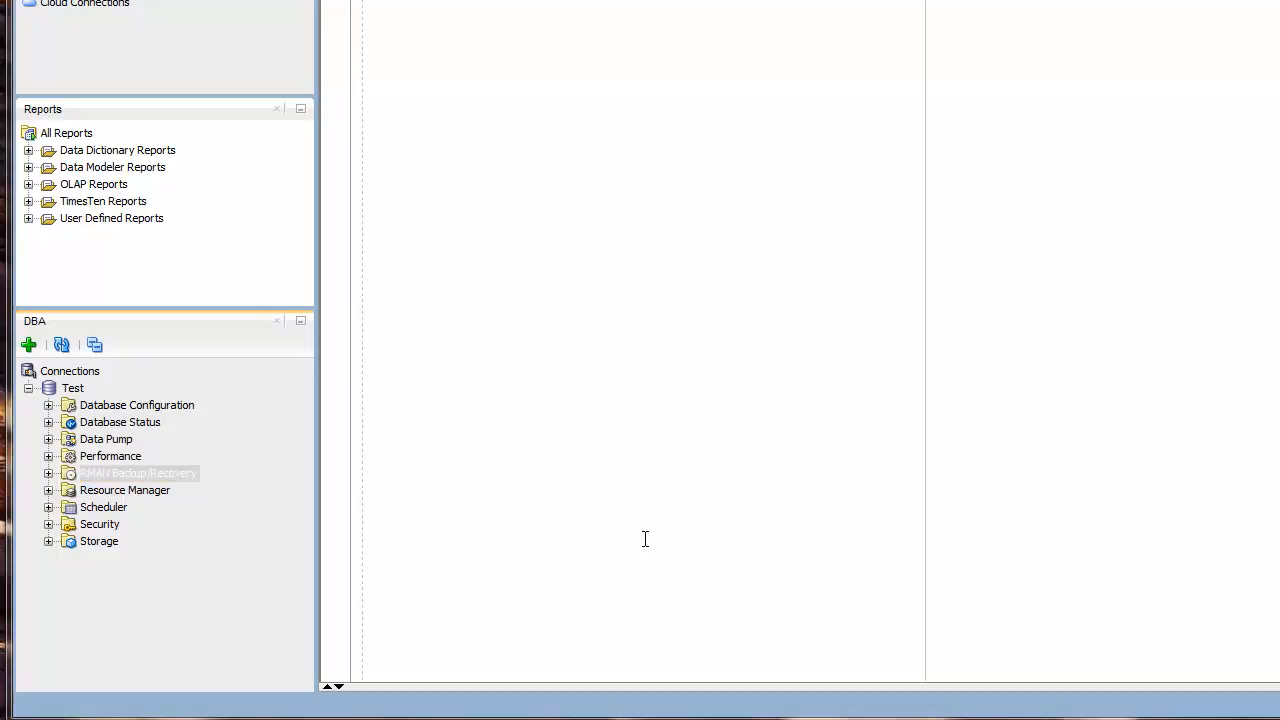
{"action": "left_click", "coordinate": [27, 389]}
{"action": "left_click", "coordinate": [28, 389]}
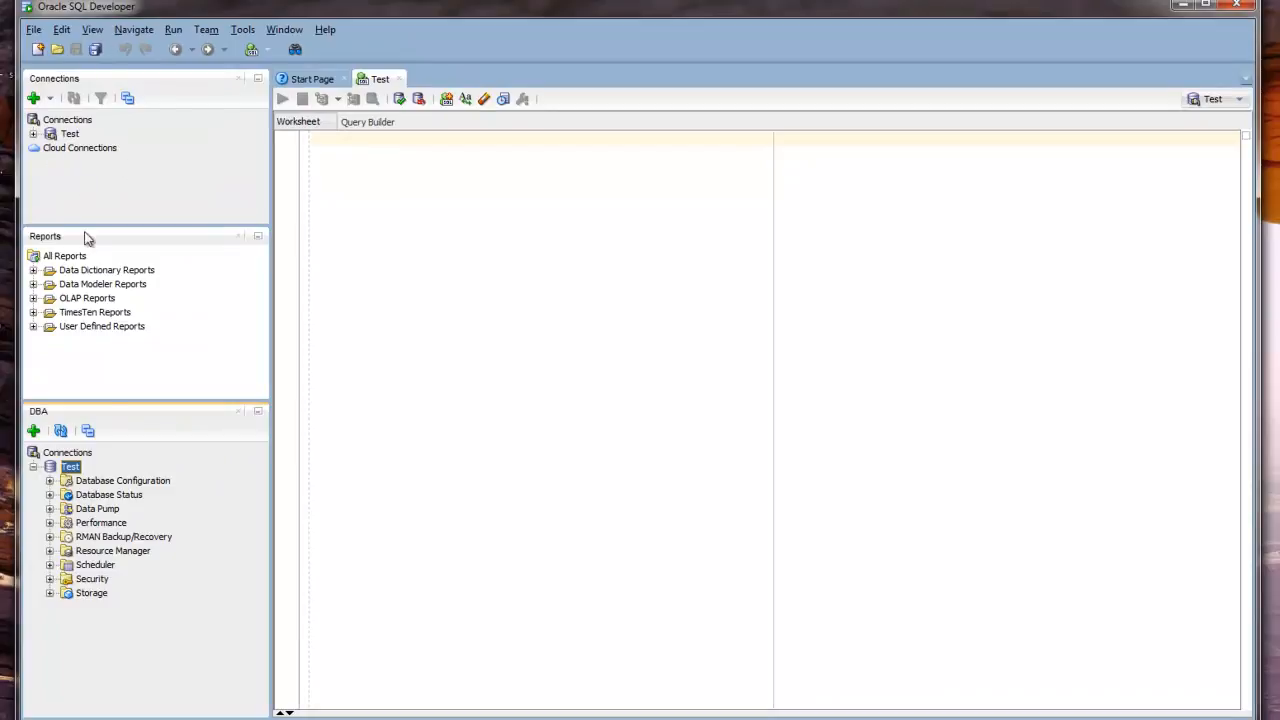
{"action": "left_click", "coordinate": [33, 134]}
{"action": "left_click", "coordinate": [33, 116]}
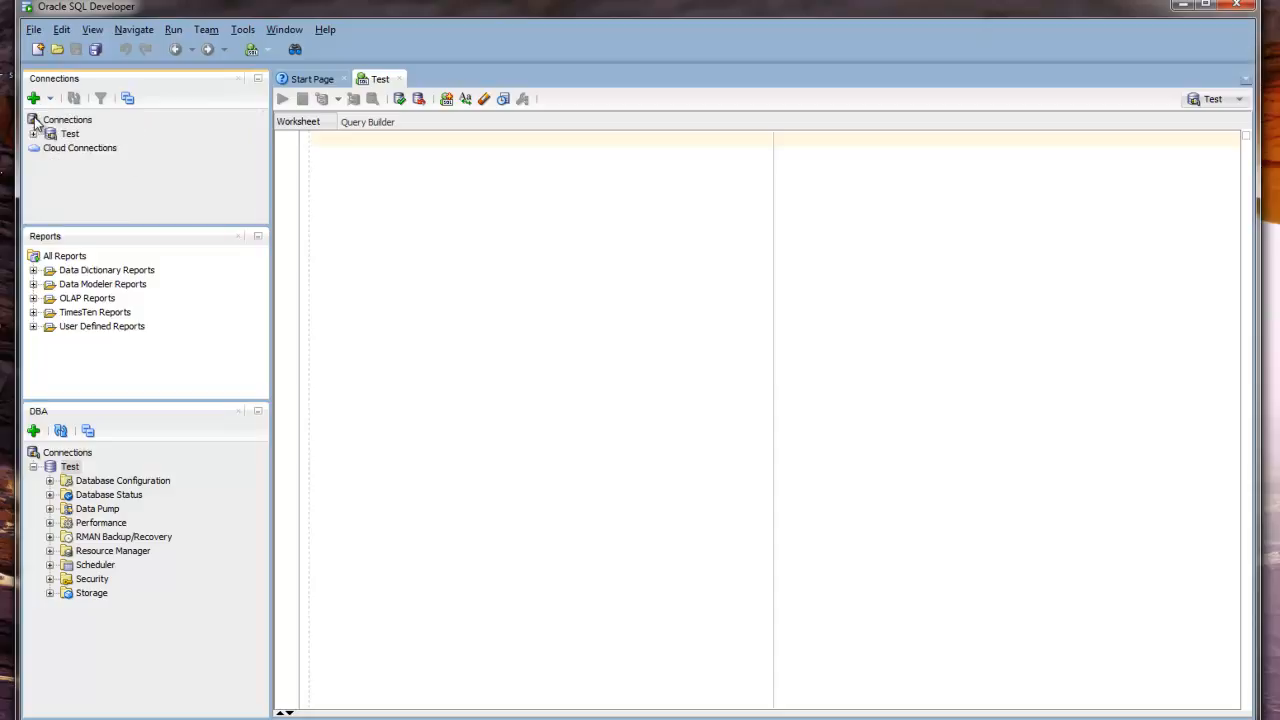